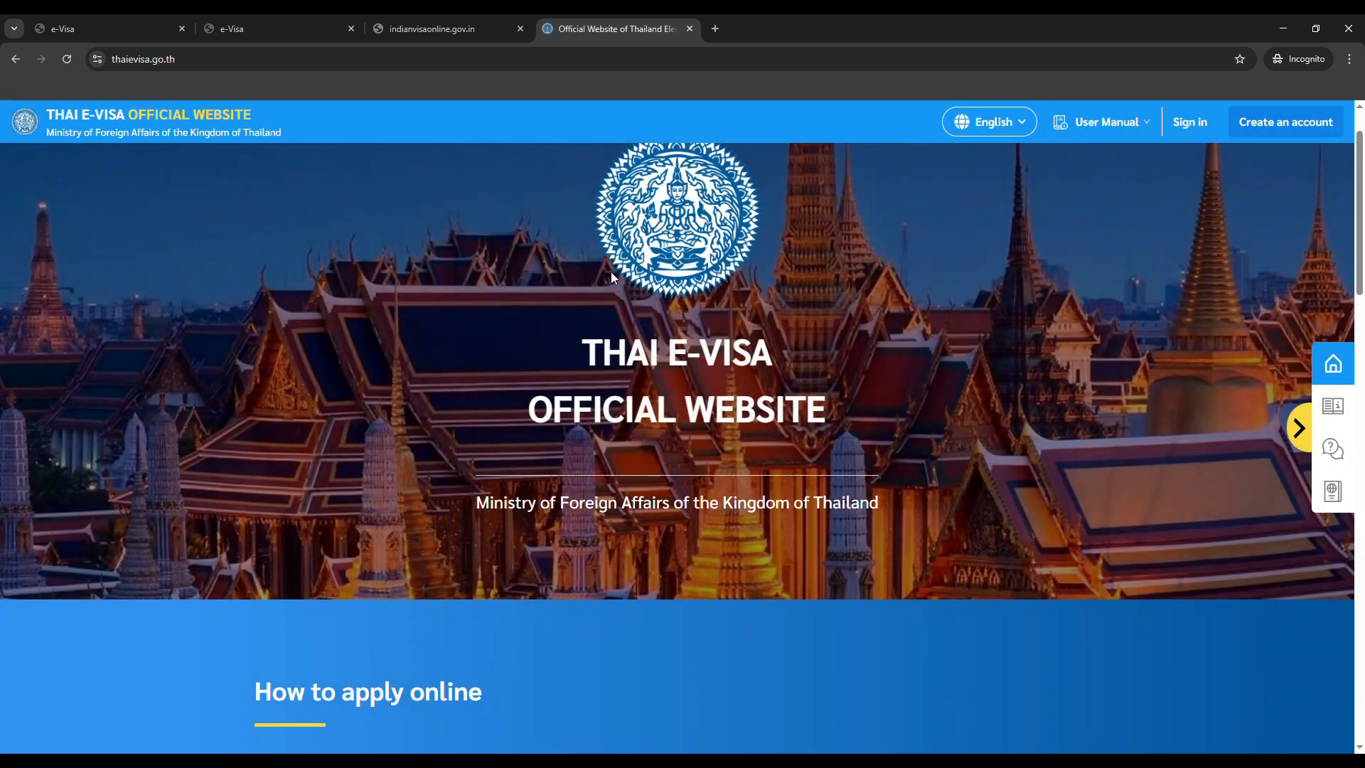
Step: Look over the homepage's application steps, then open the account registration form and review its required fields
scroll(984, 382, "down", 8)
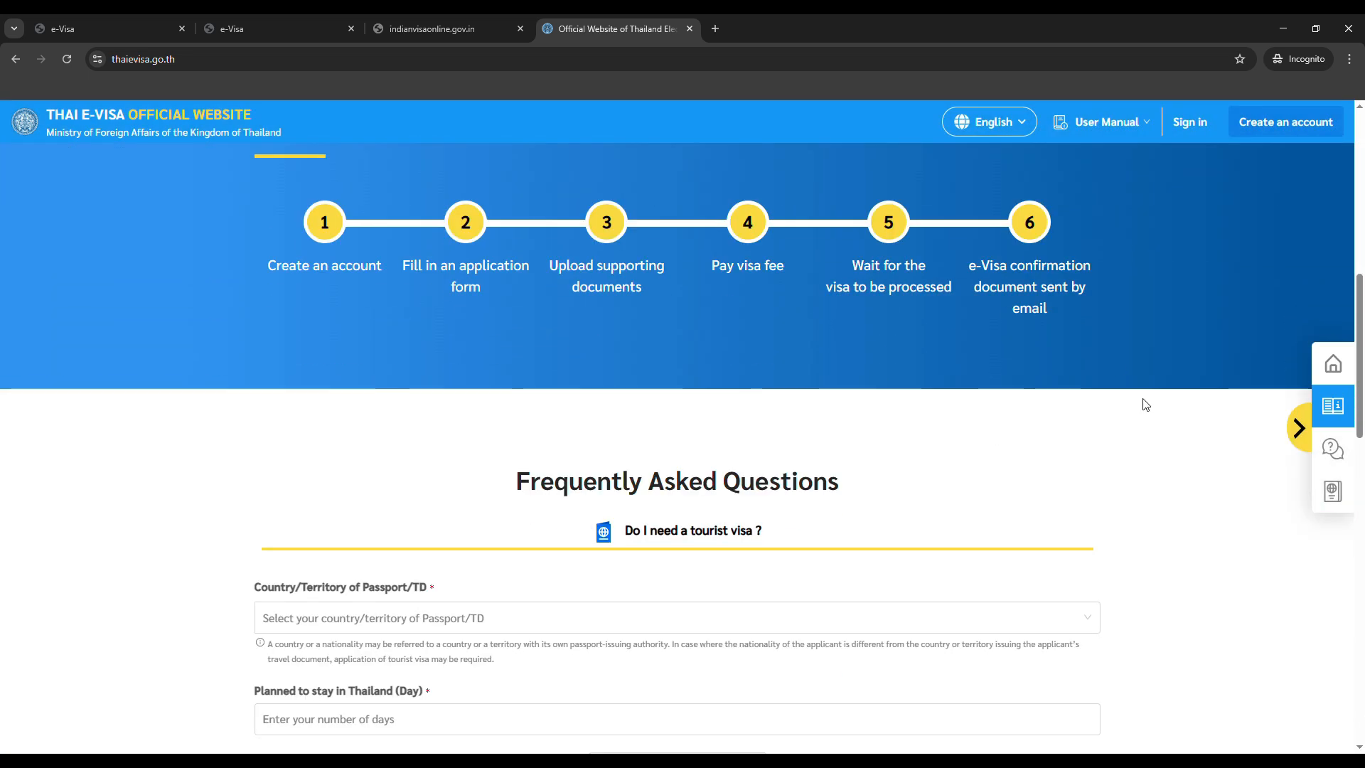
scroll(1142, 402, "down", 4)
scroll(1103, 466, "up", 12)
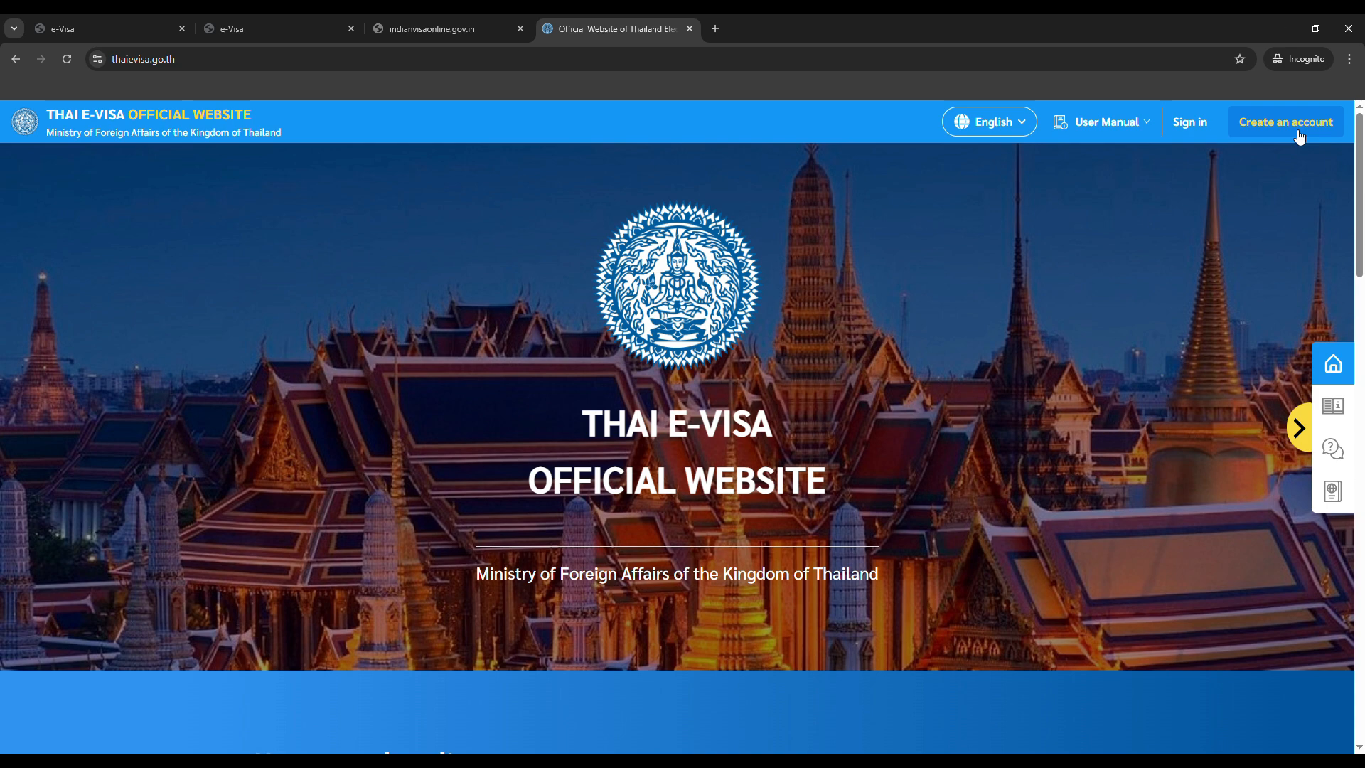
left_click(1299, 137)
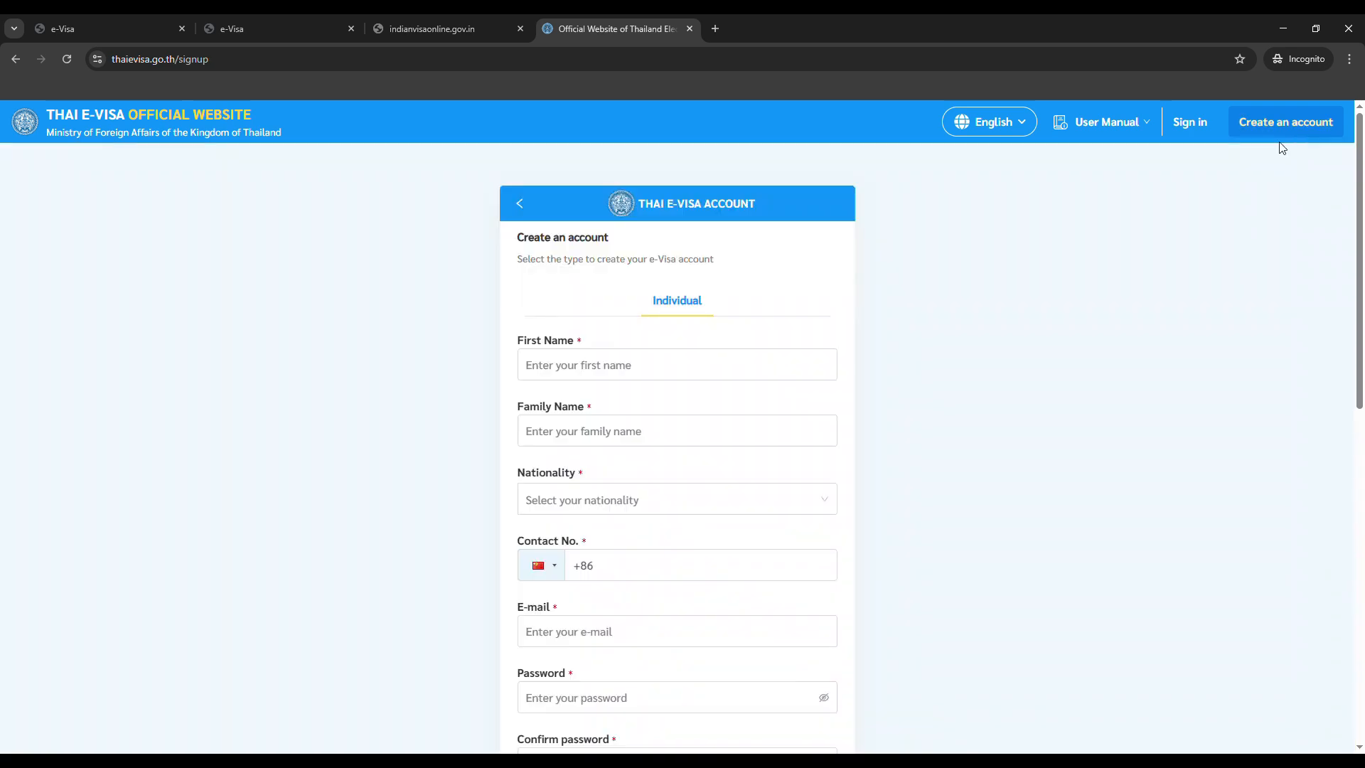
scroll(740, 405, "down", 8)
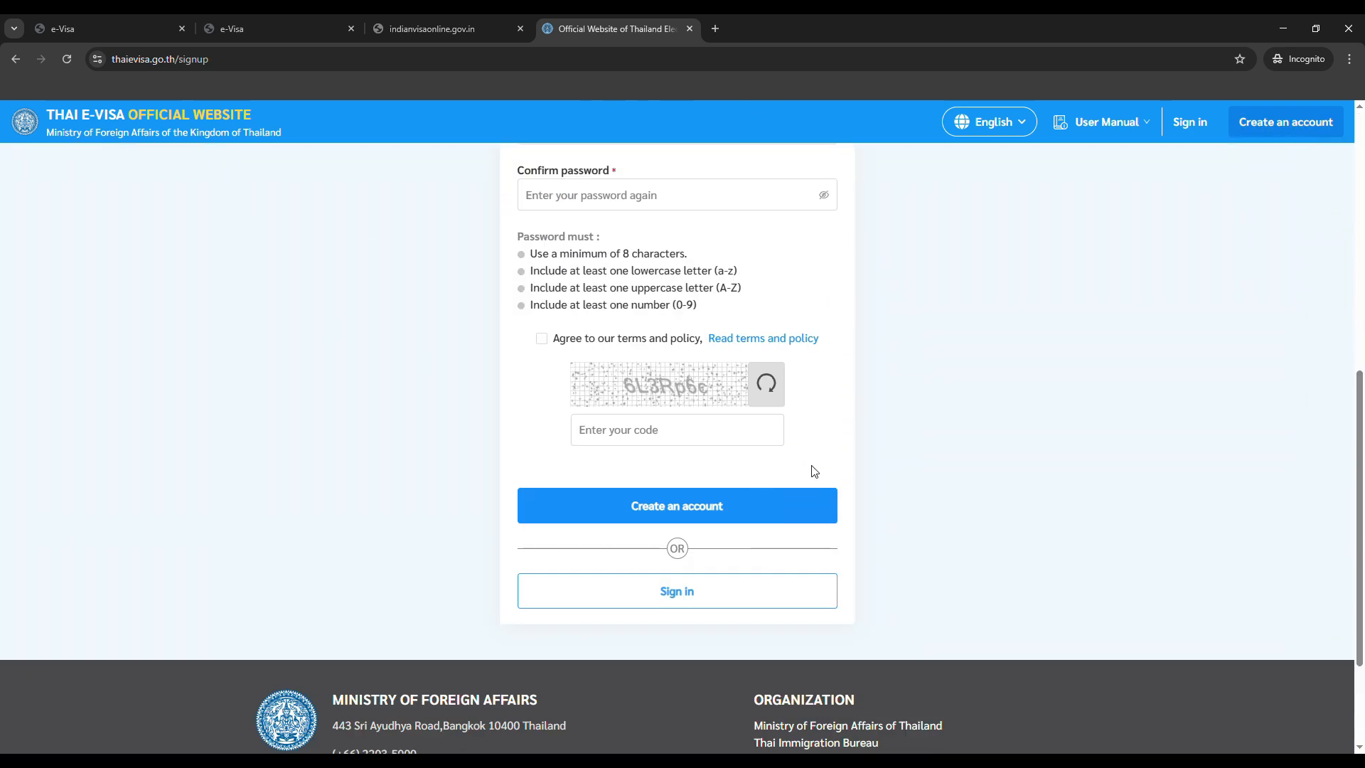
scroll(810, 468, "up", 7)
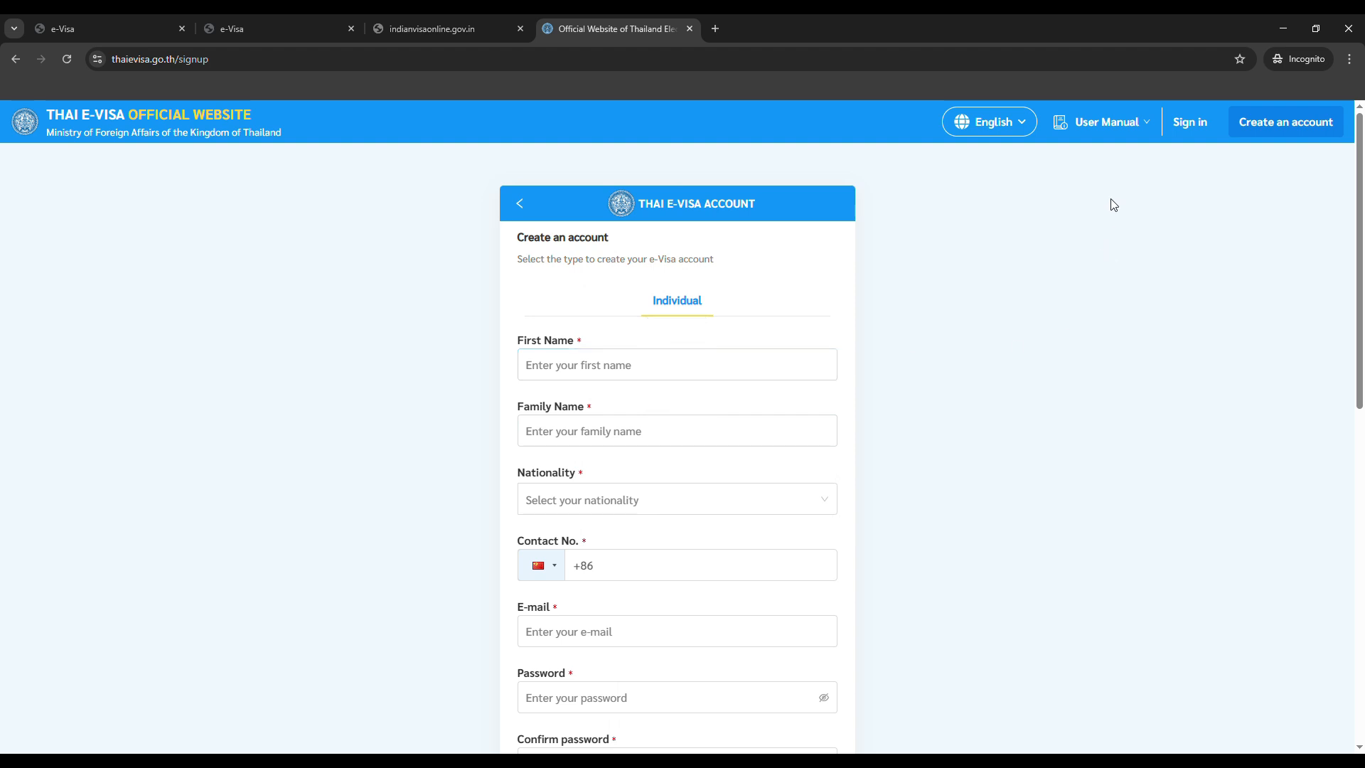
Step: Open the sign-in page for an existing Thai e-Visa account and start on its e-mail entry
left_click(1192, 135)
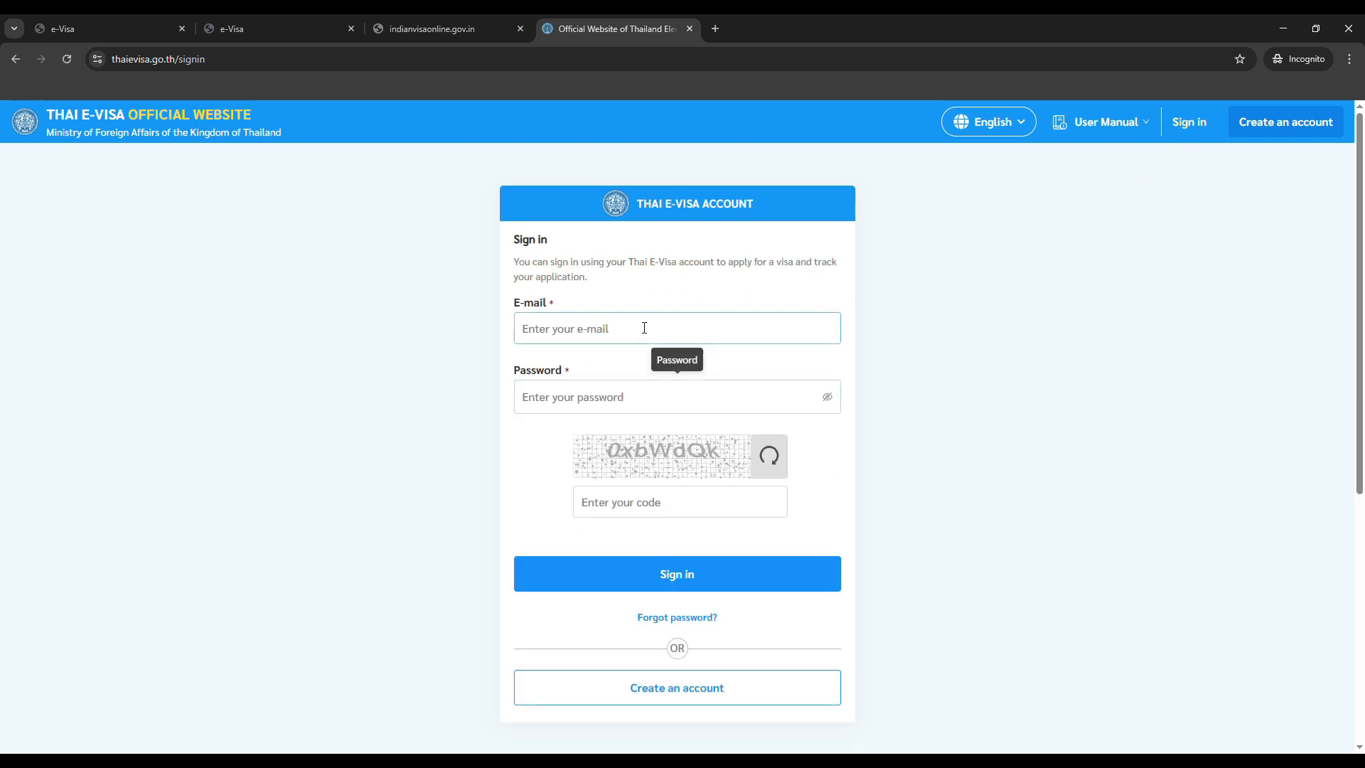
left_click(571, 334)
Step: Enter the applicant's first name, check the personal, passport, address and employment details, and continue to Travel Information
type("EVAN")
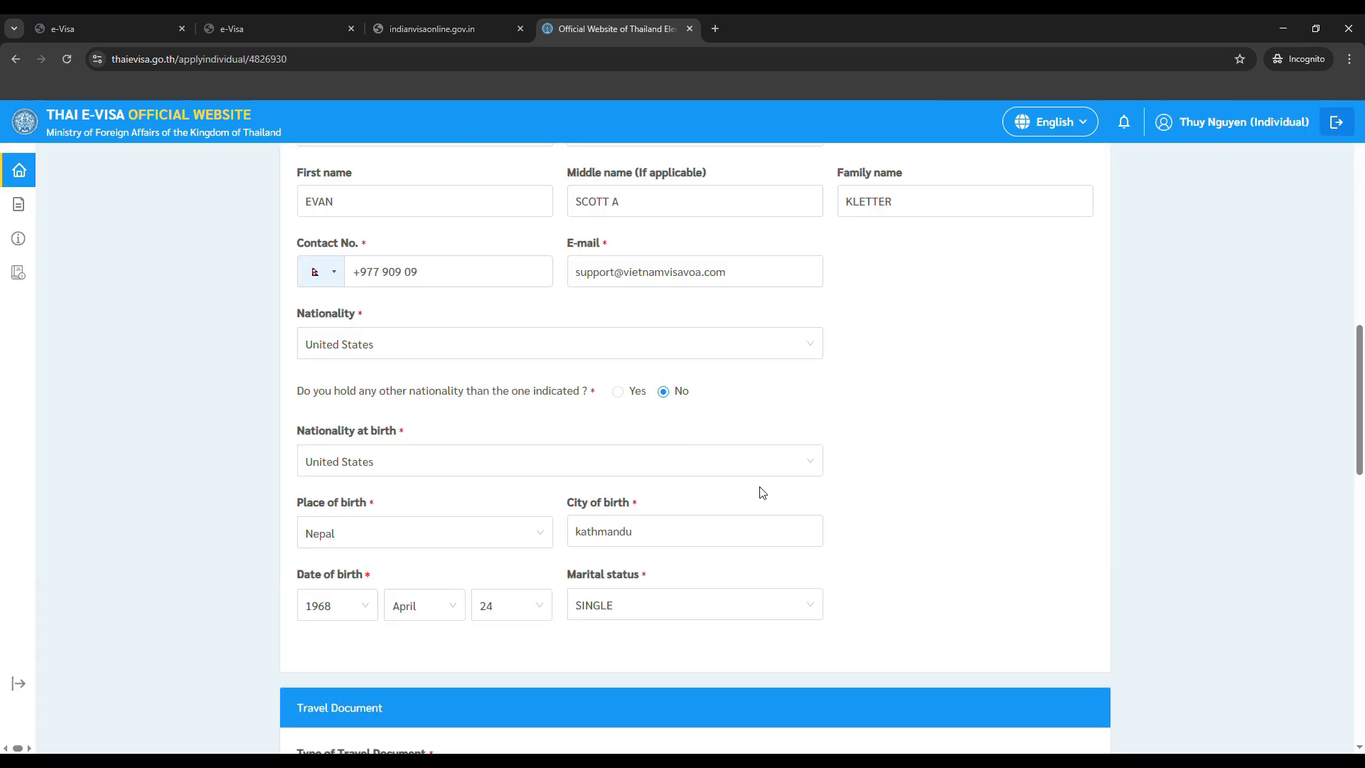
scroll(577, 480, "down", 1)
scroll(579, 480, "down", 6)
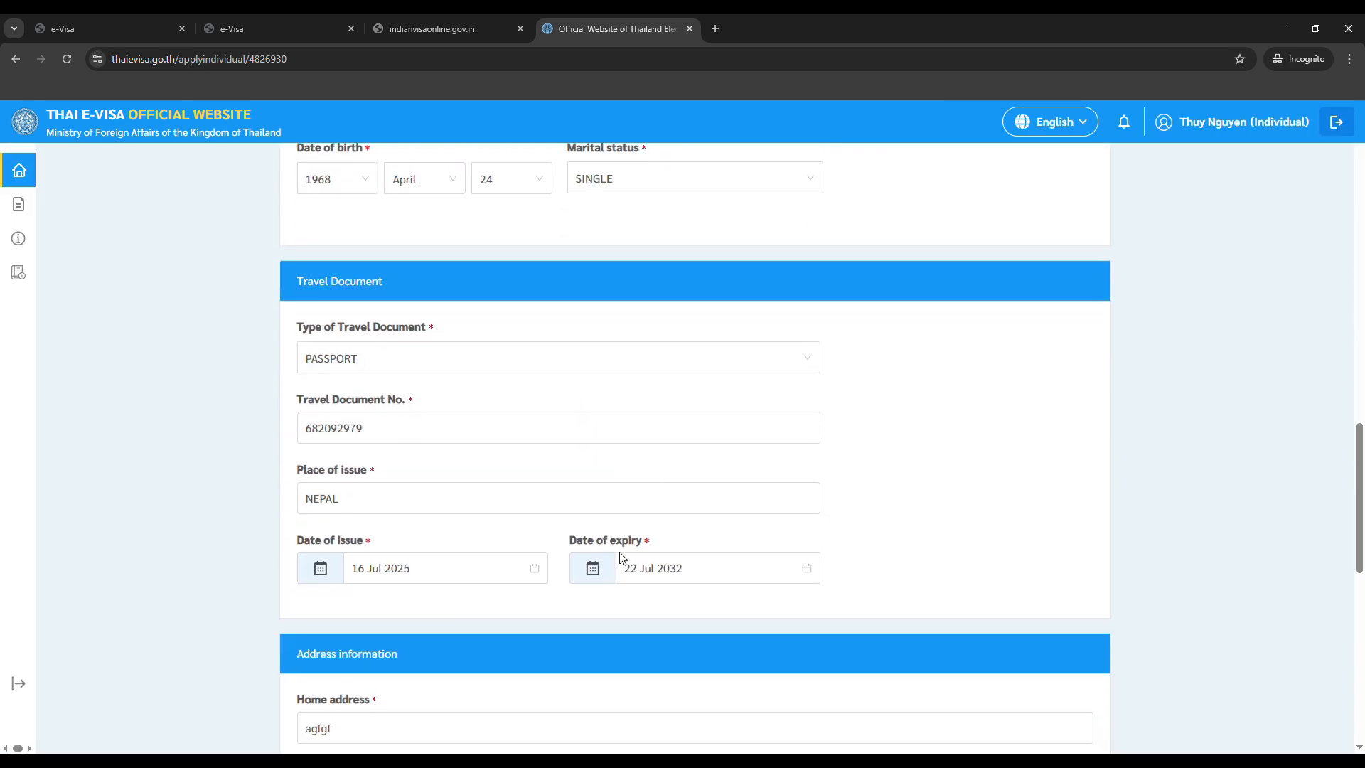
scroll(791, 527, "down", 6)
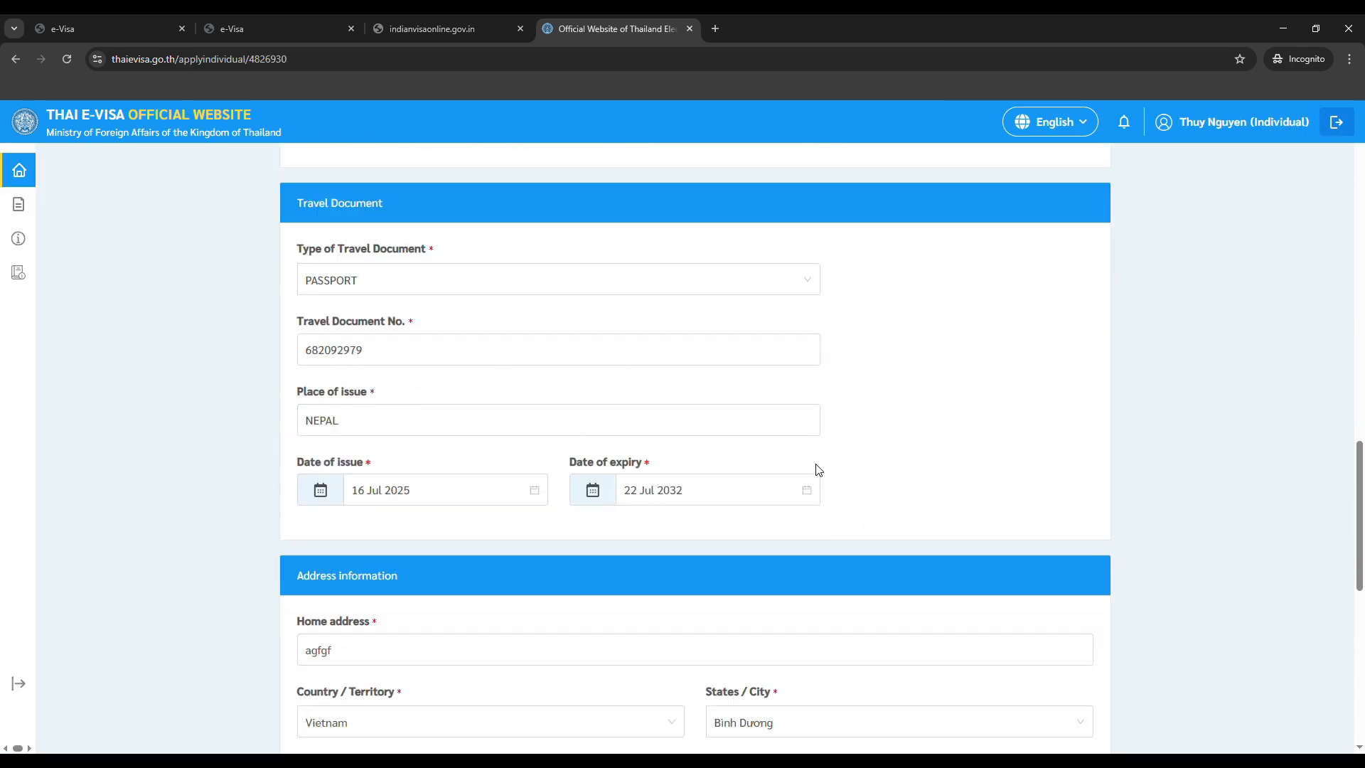
scroll(918, 523, "down", 3)
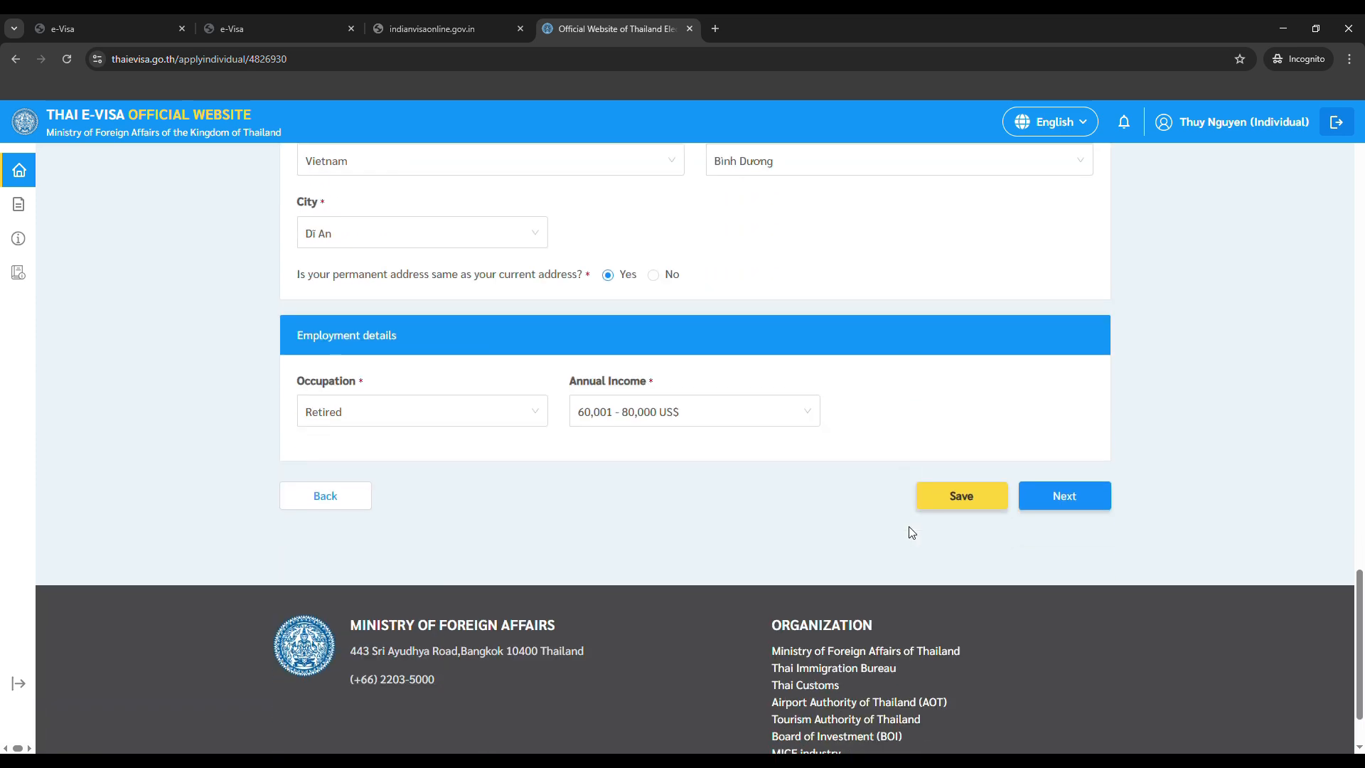
left_click(1082, 506)
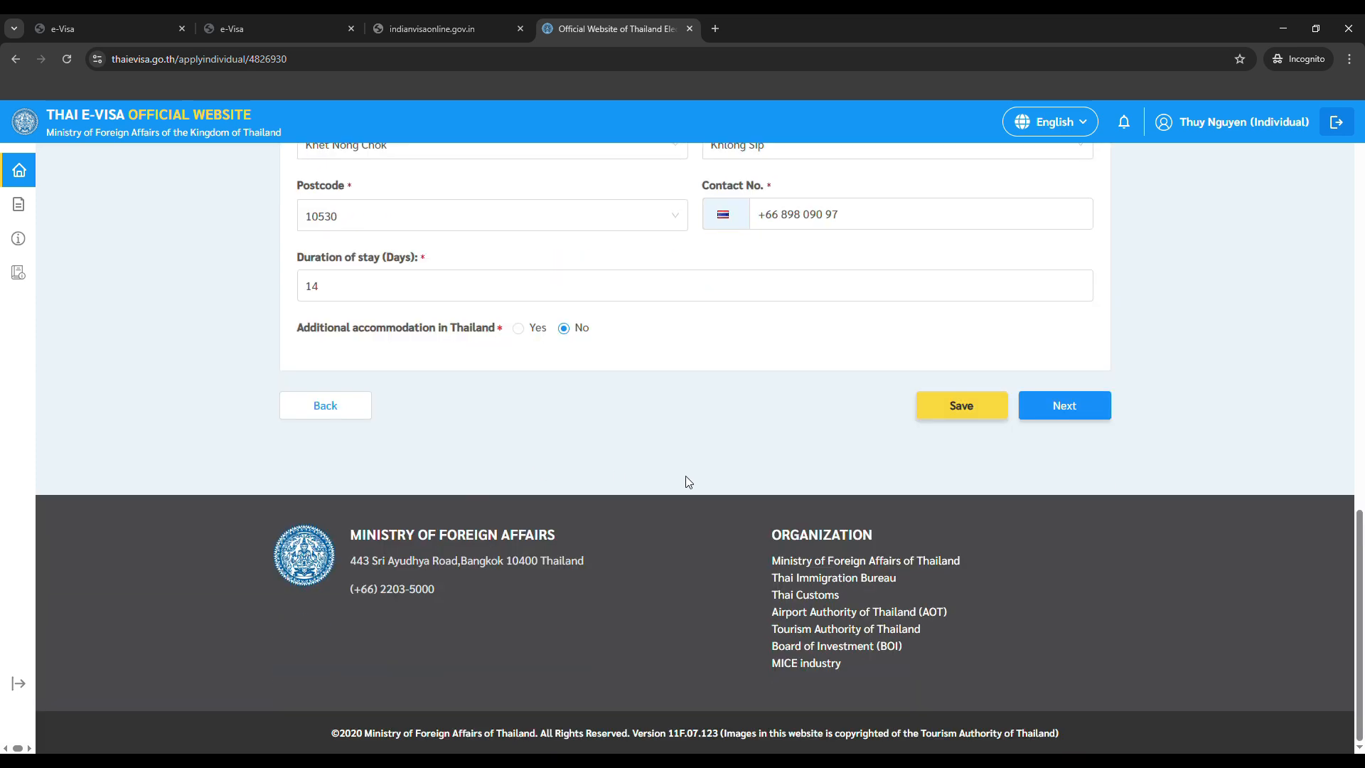
Step: Check the travel dates, transport and accommodation details, and continue to Supporting documents
scroll(747, 488, "up", 6)
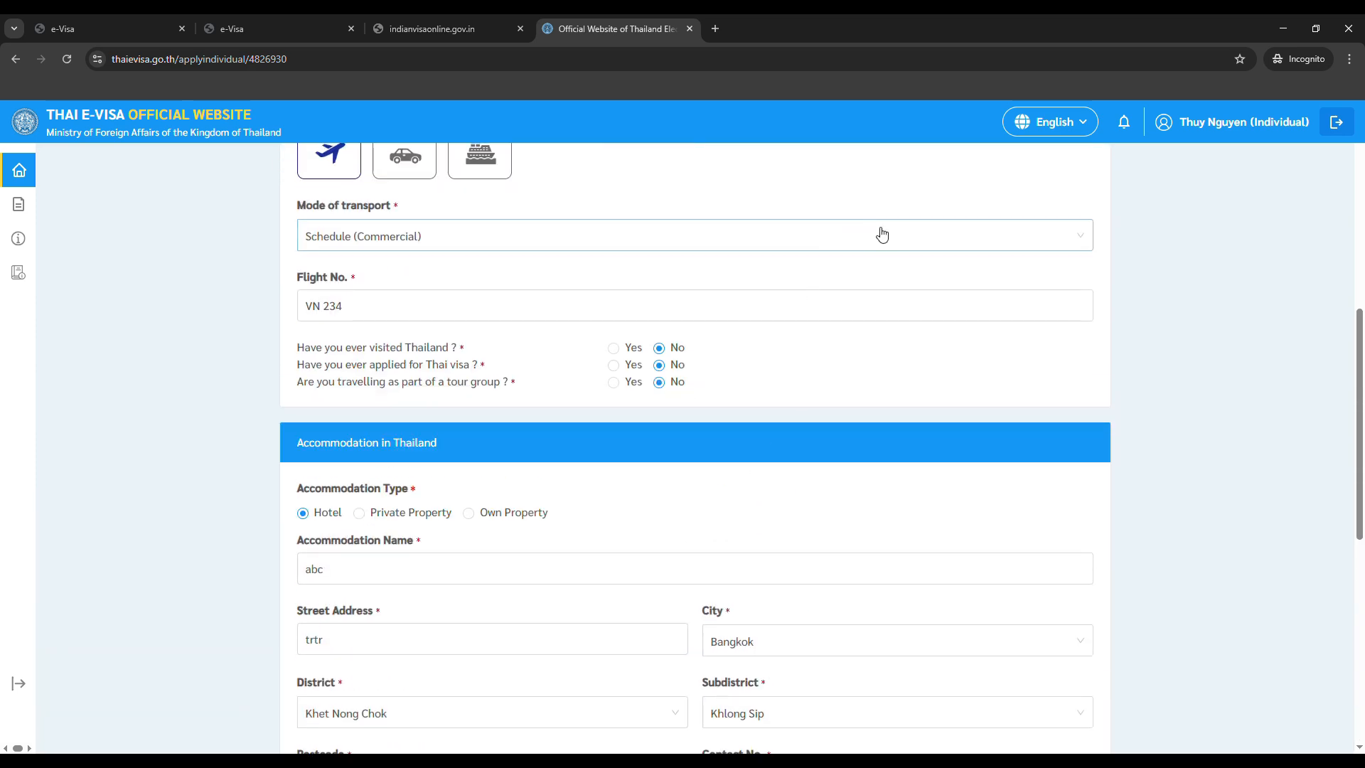
scroll(885, 241, "down", 5)
scroll(899, 266, "up", 6)
scroll(908, 269, "up", 7)
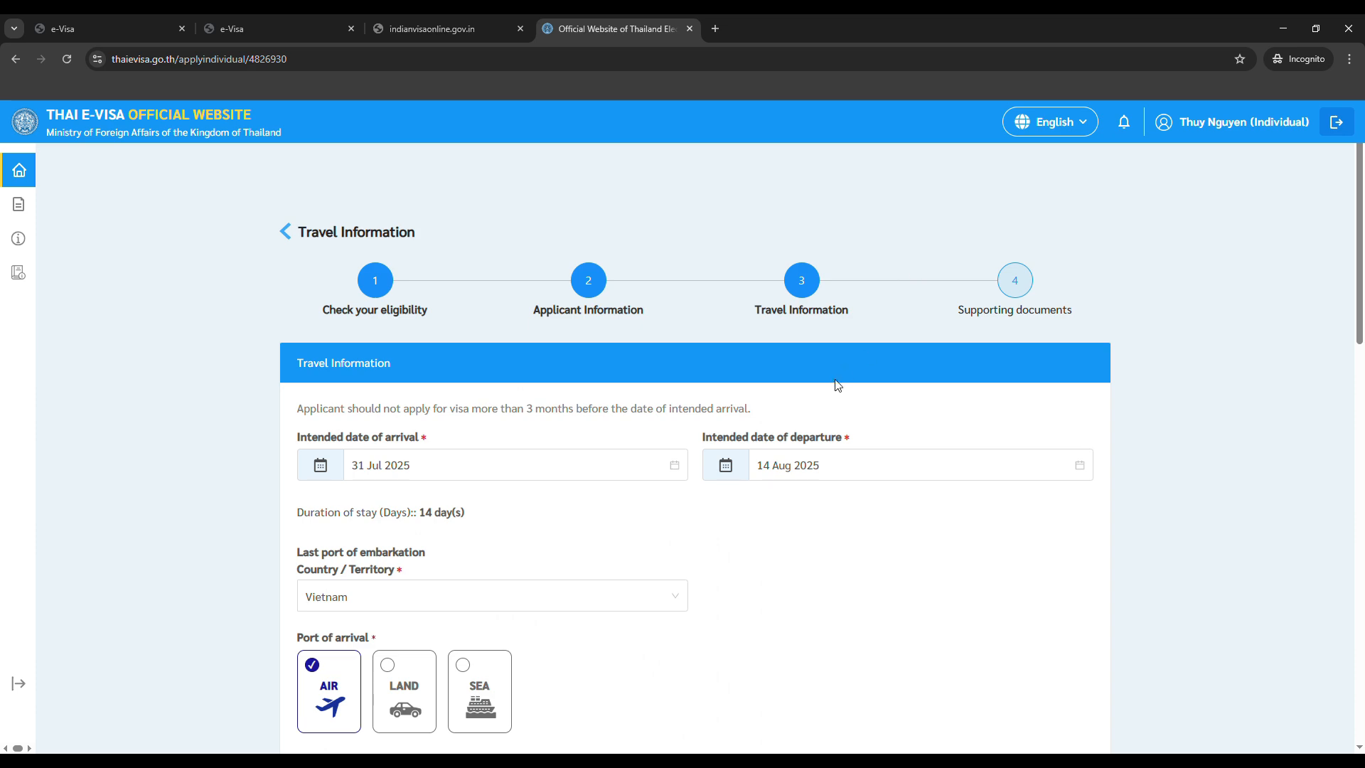
scroll(822, 417, "down", 3)
scroll(823, 420, "down", 9)
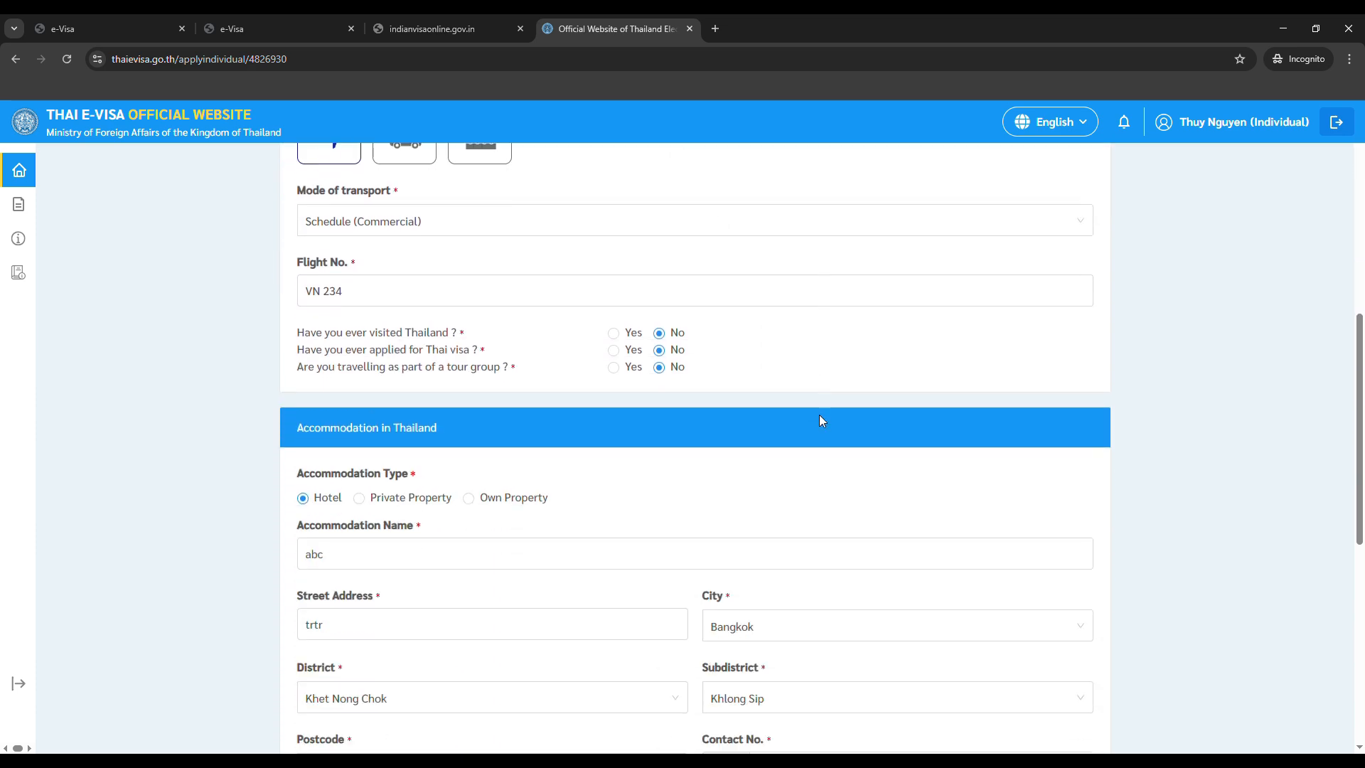
scroll(822, 426, "down", 3)
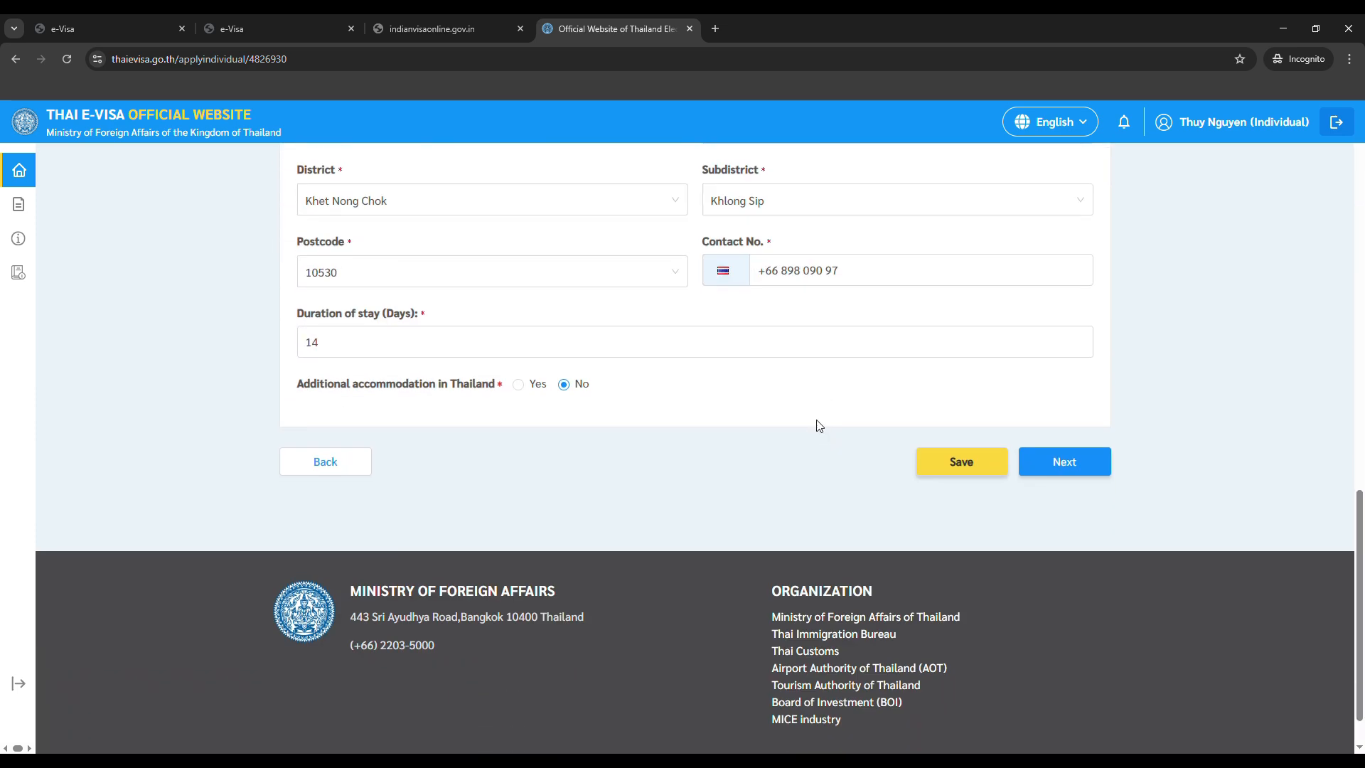
left_click(1074, 472)
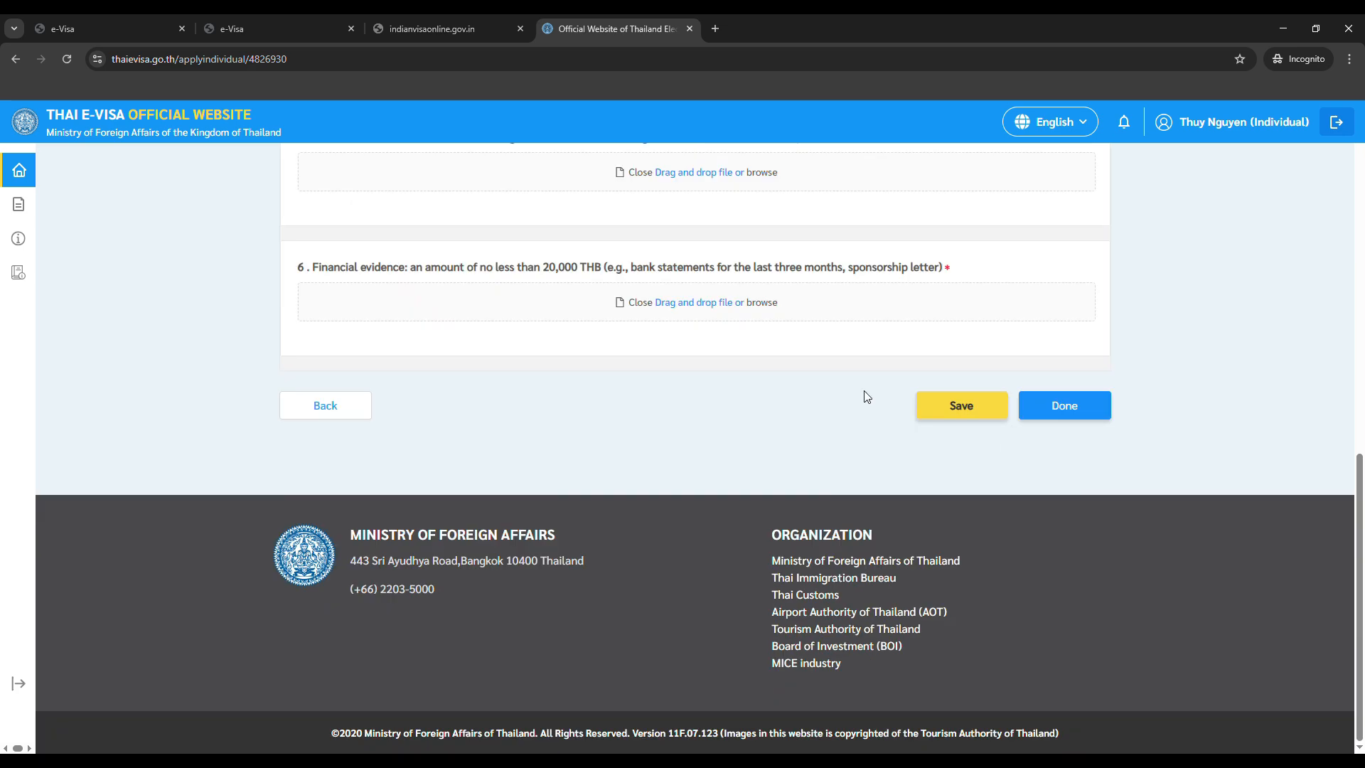
Step: Examine the six required supporting documents, from the passport biodata page and photograph to accommodation proof and financial evidence
scroll(868, 395, "up", 3)
scroll(873, 394, "up", 7)
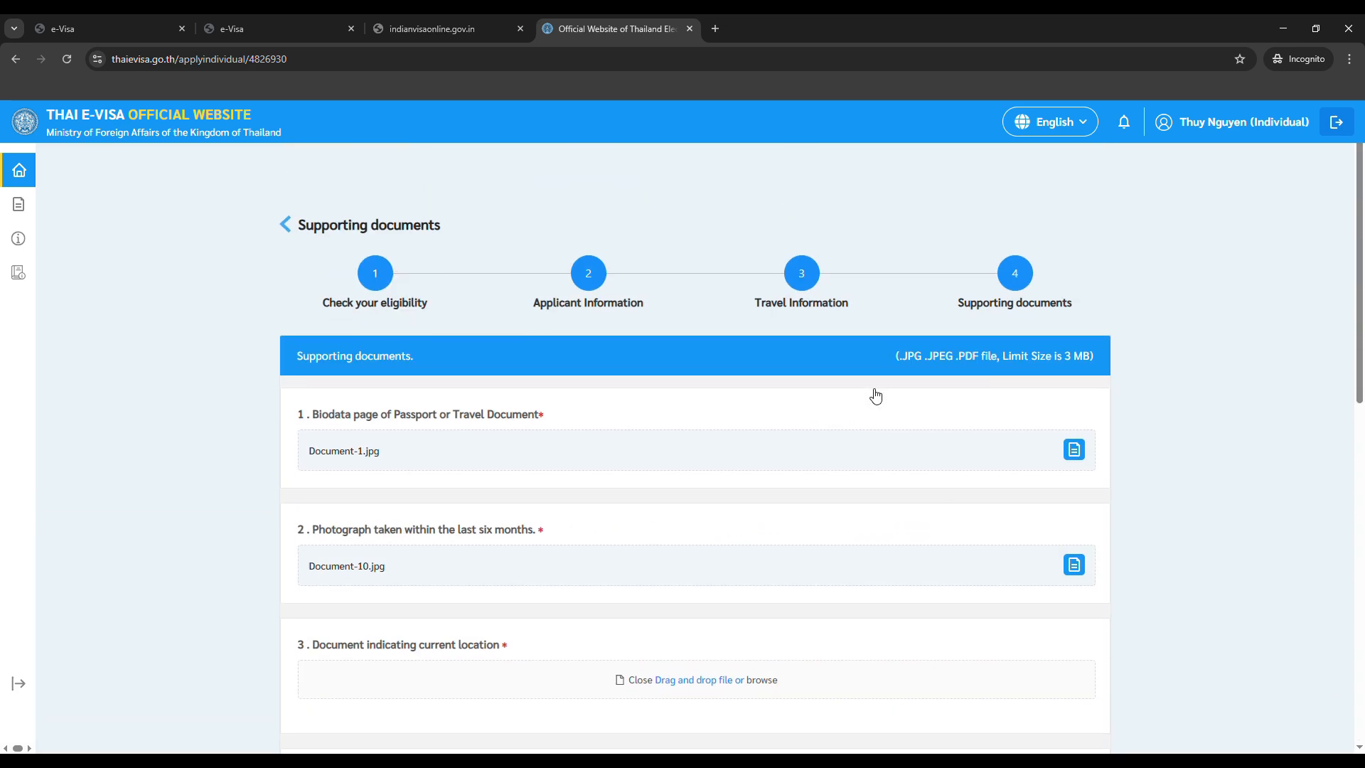
scroll(874, 391, "down", 2)
scroll(1002, 377, "up", 3)
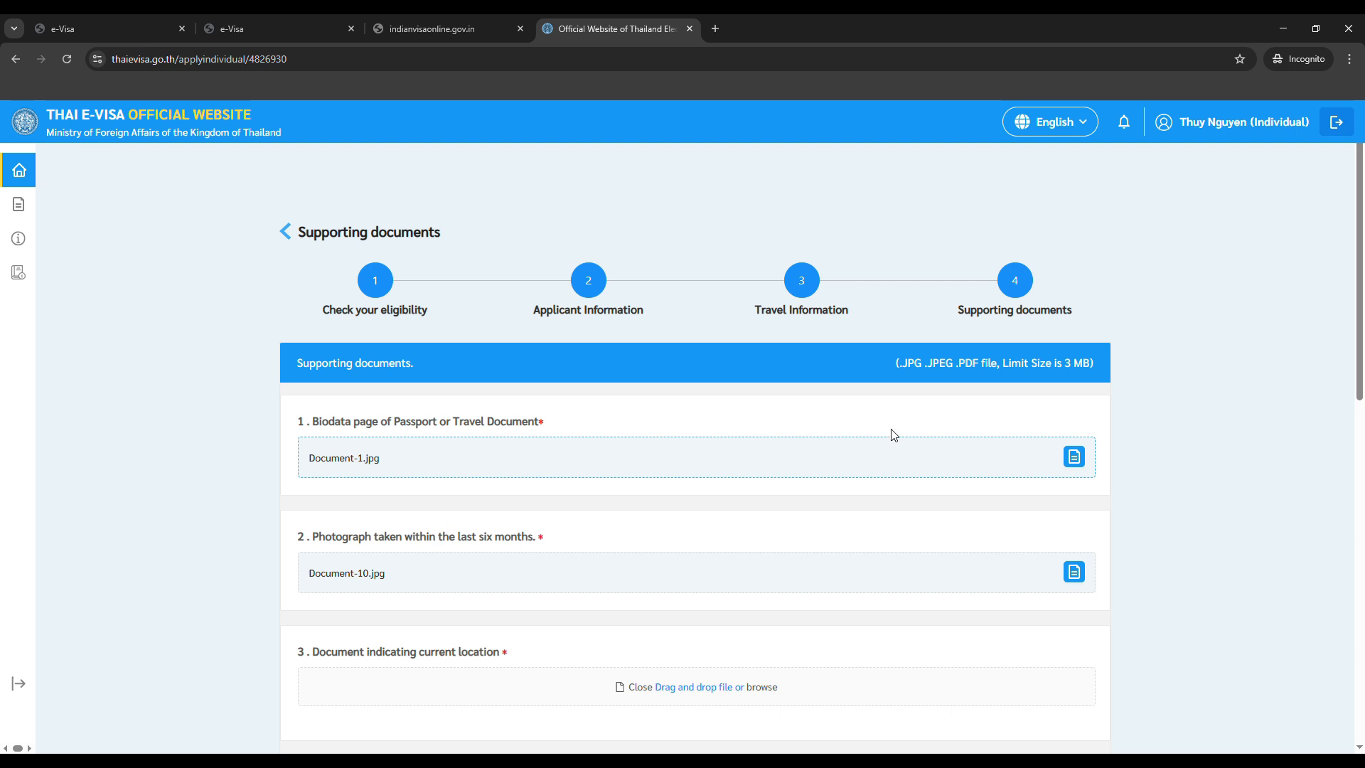
scroll(913, 444, "down", 1)
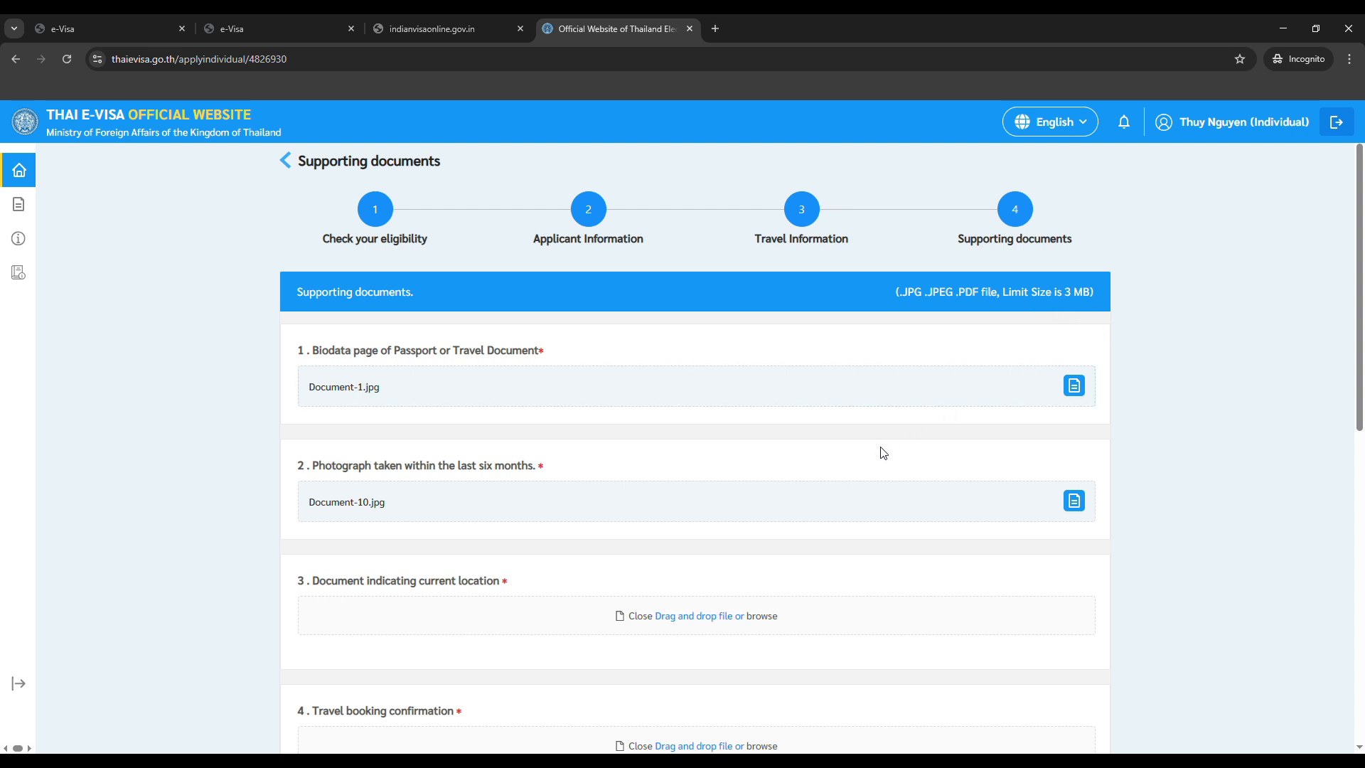
scroll(889, 462, "down", 1)
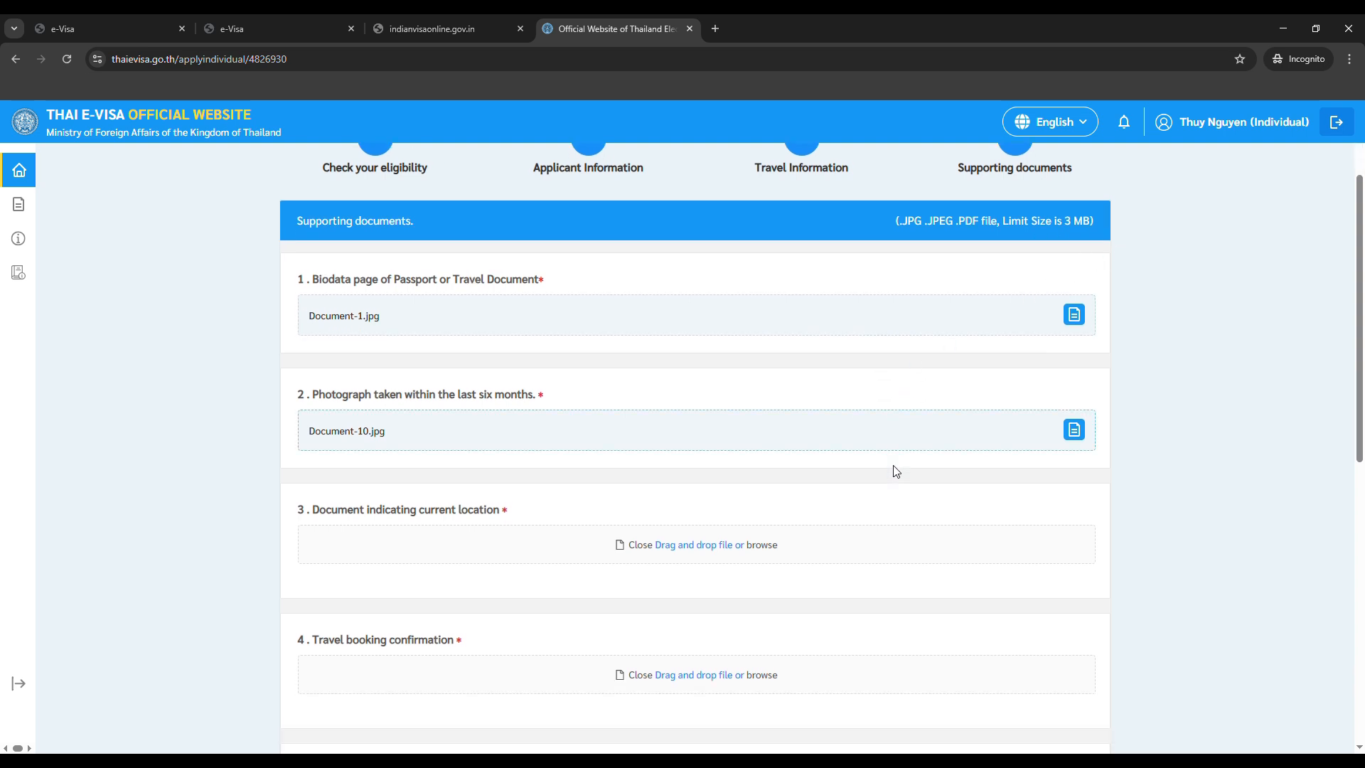
scroll(892, 473, "down", 2)
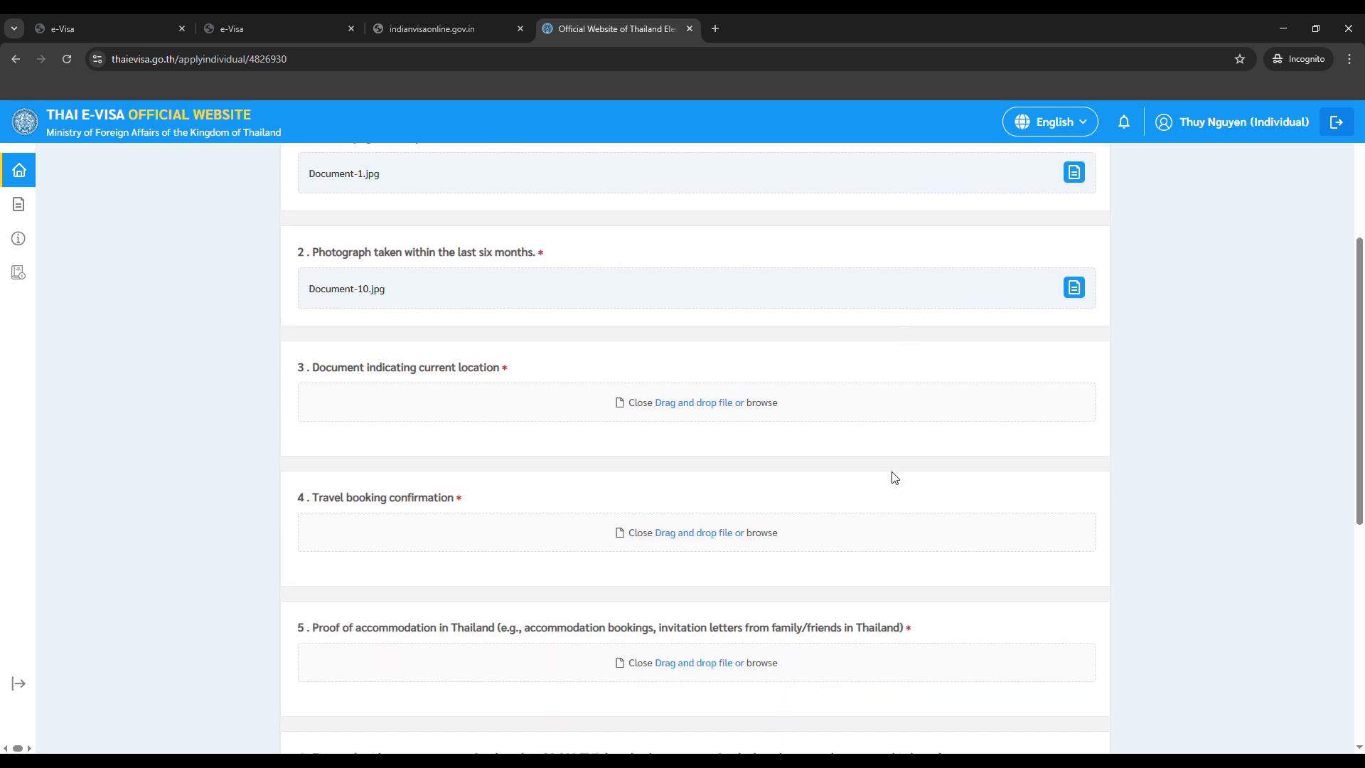
scroll(894, 477, "up", 2)
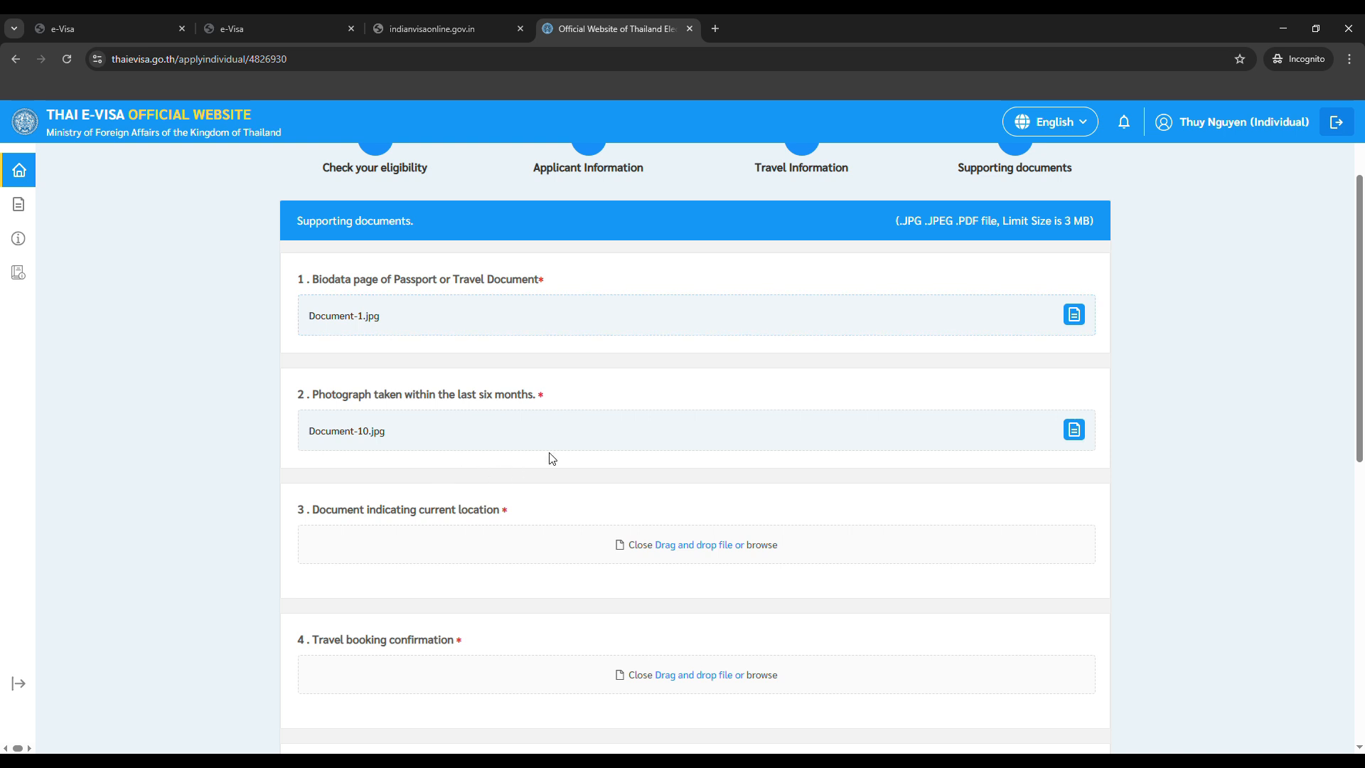
scroll(707, 519, "down", 1)
scroll(706, 519, "down", 1)
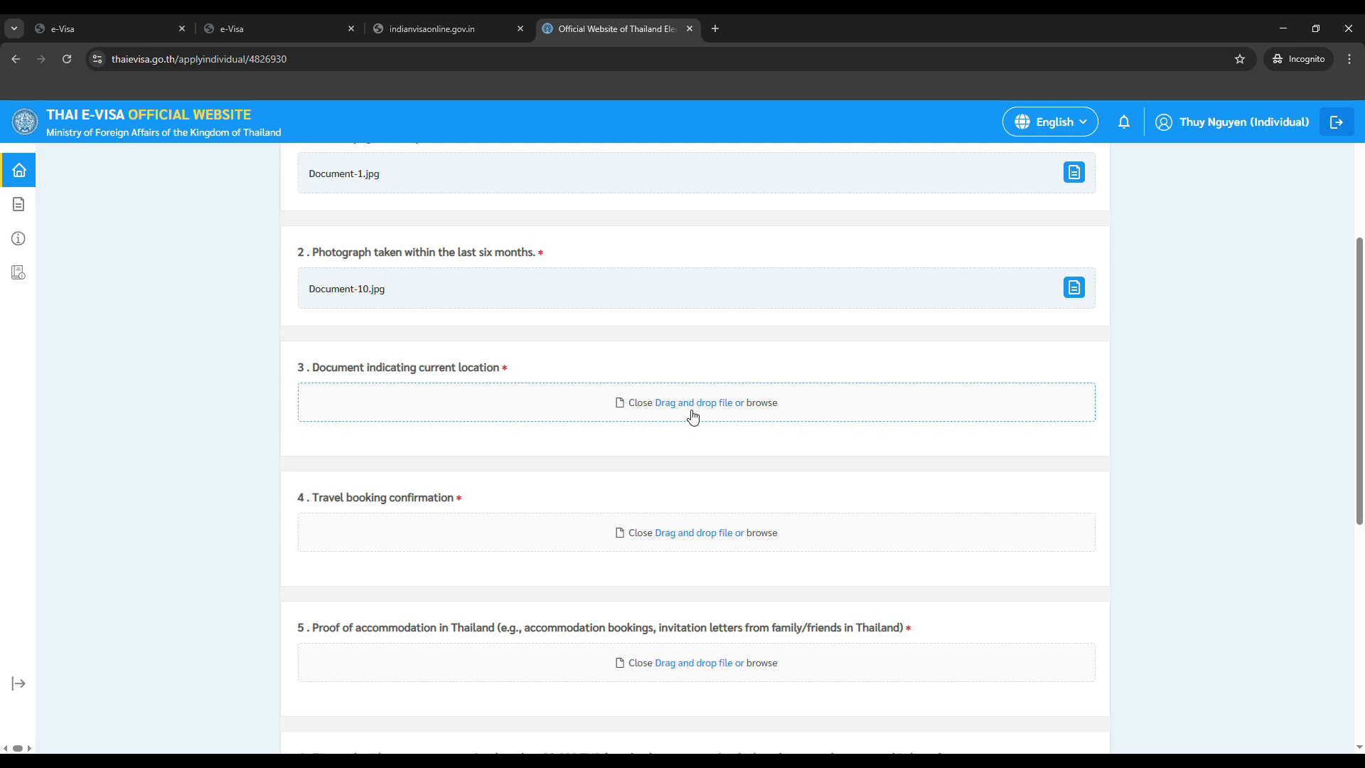
scroll(731, 426, "down", 3)
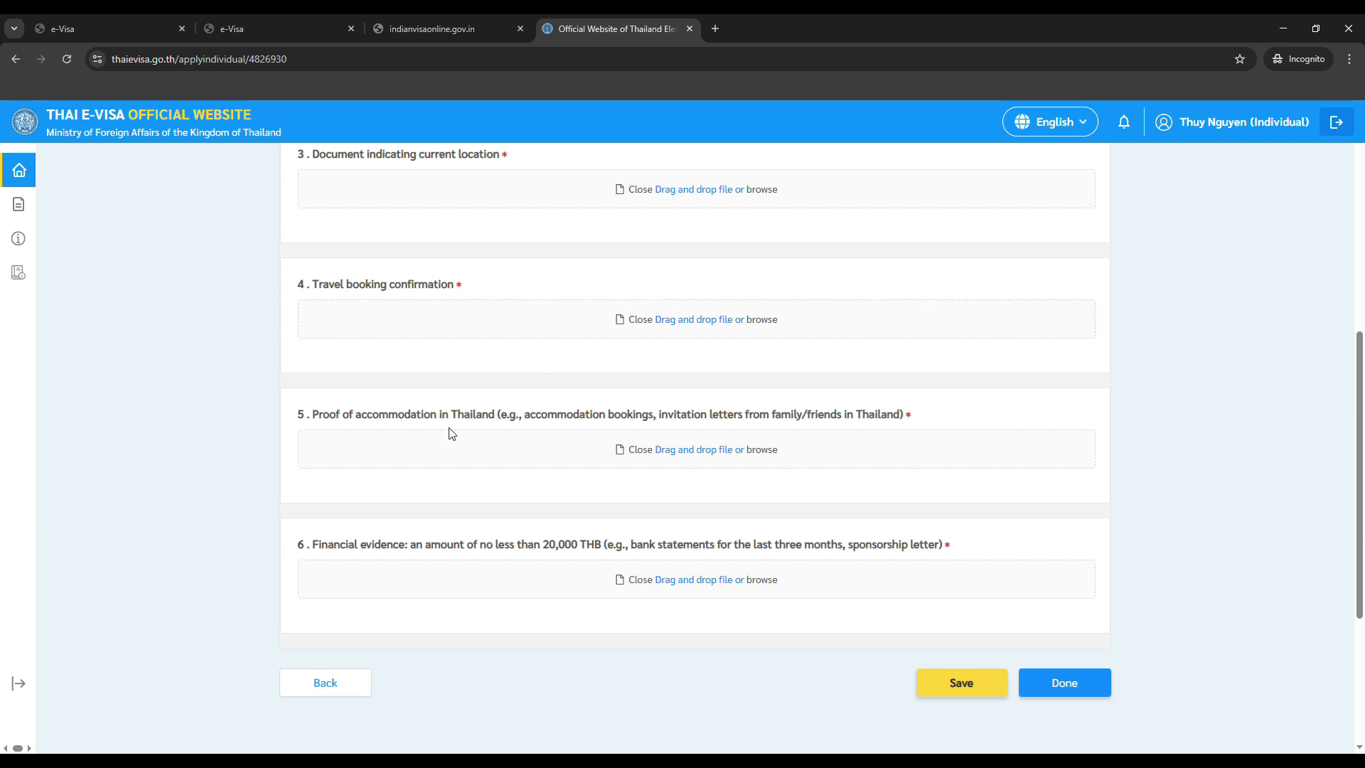
scroll(726, 459, "down", 2)
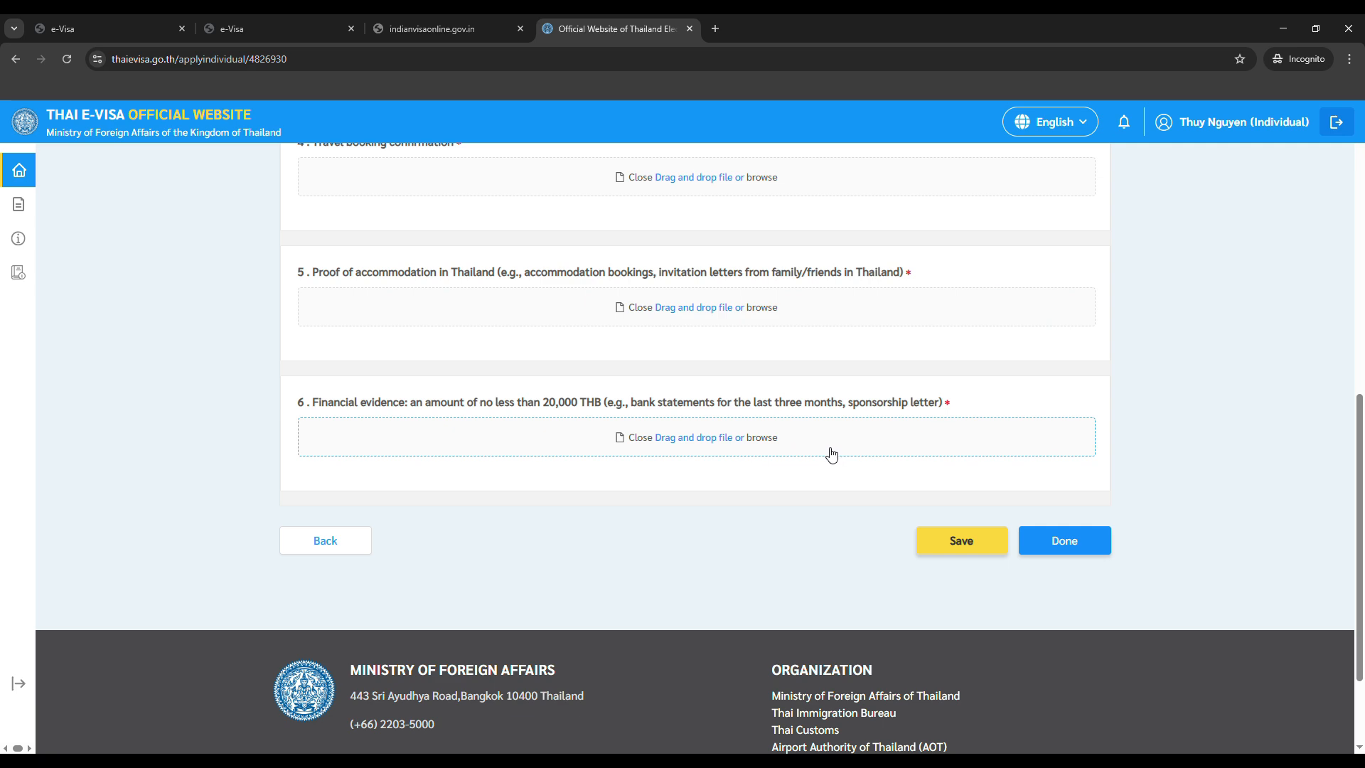
scroll(769, 381, "up", 4)
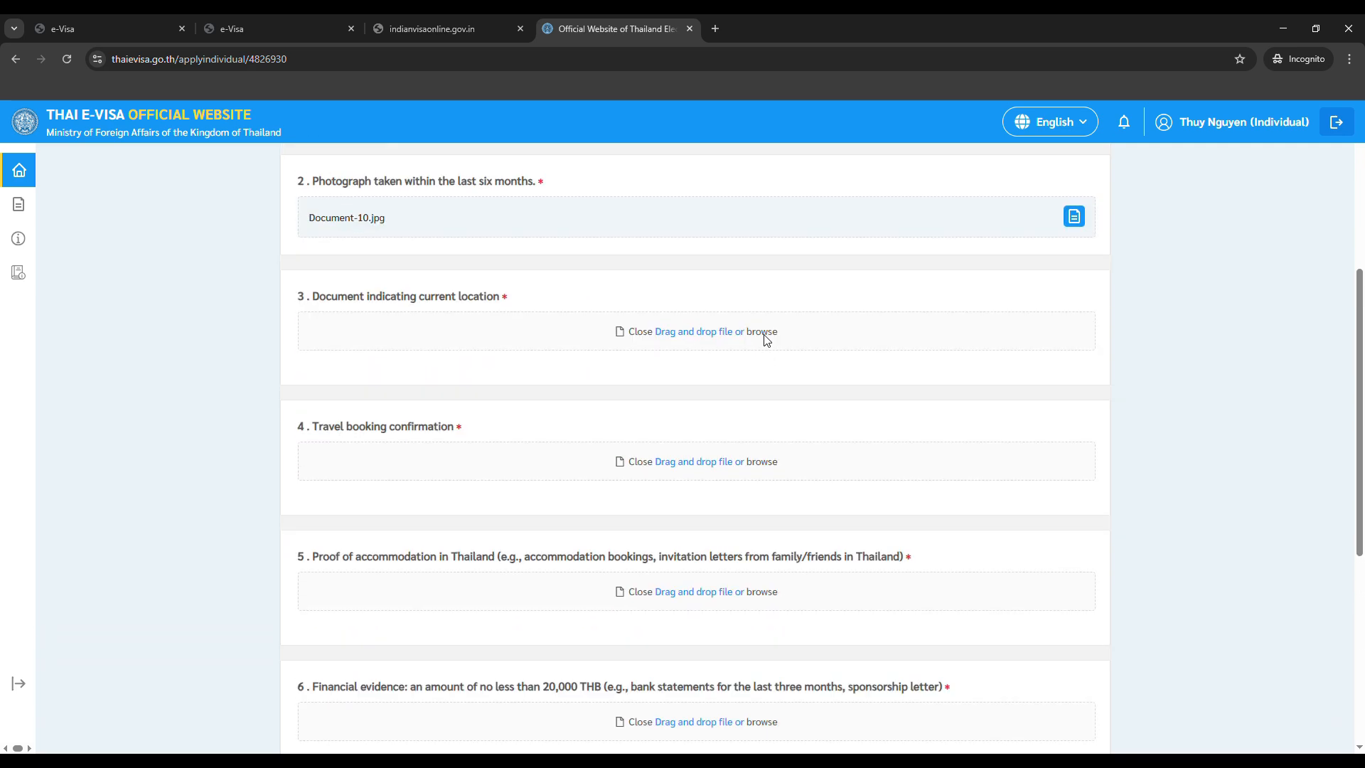
scroll(788, 377, "down", 1)
scroll(788, 376, "down", 5)
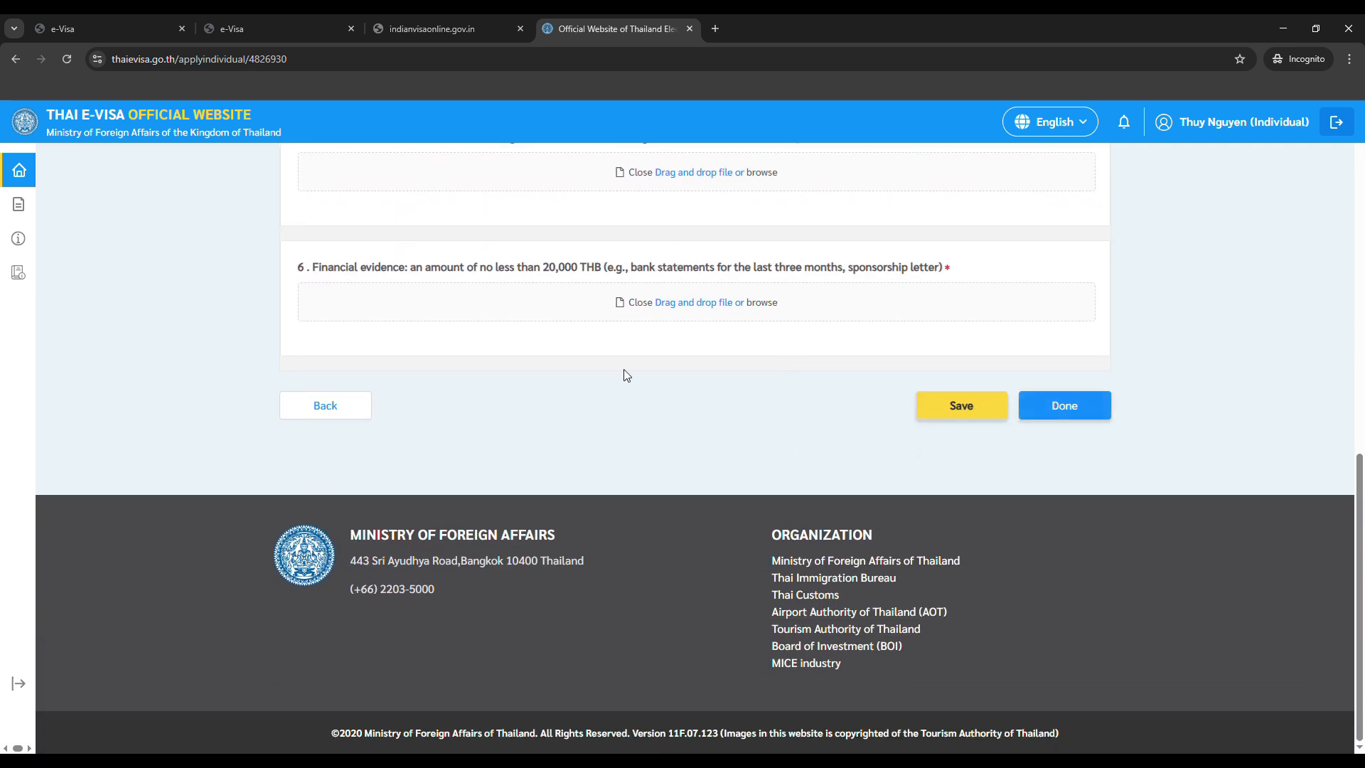
scroll(892, 376, "up", 10)
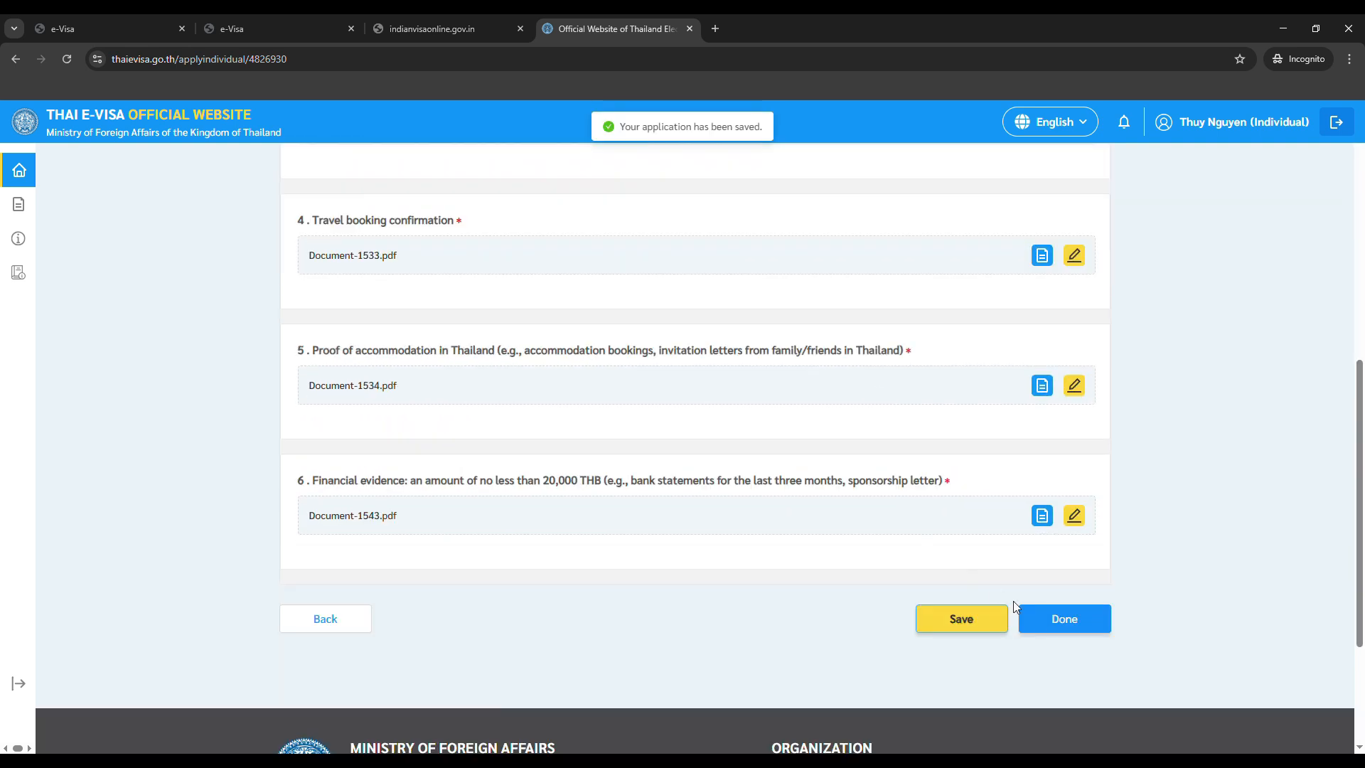
Step: Finish the application with all documents attached, confirm its details and declaration, and choose to submit it now
left_click(1063, 623)
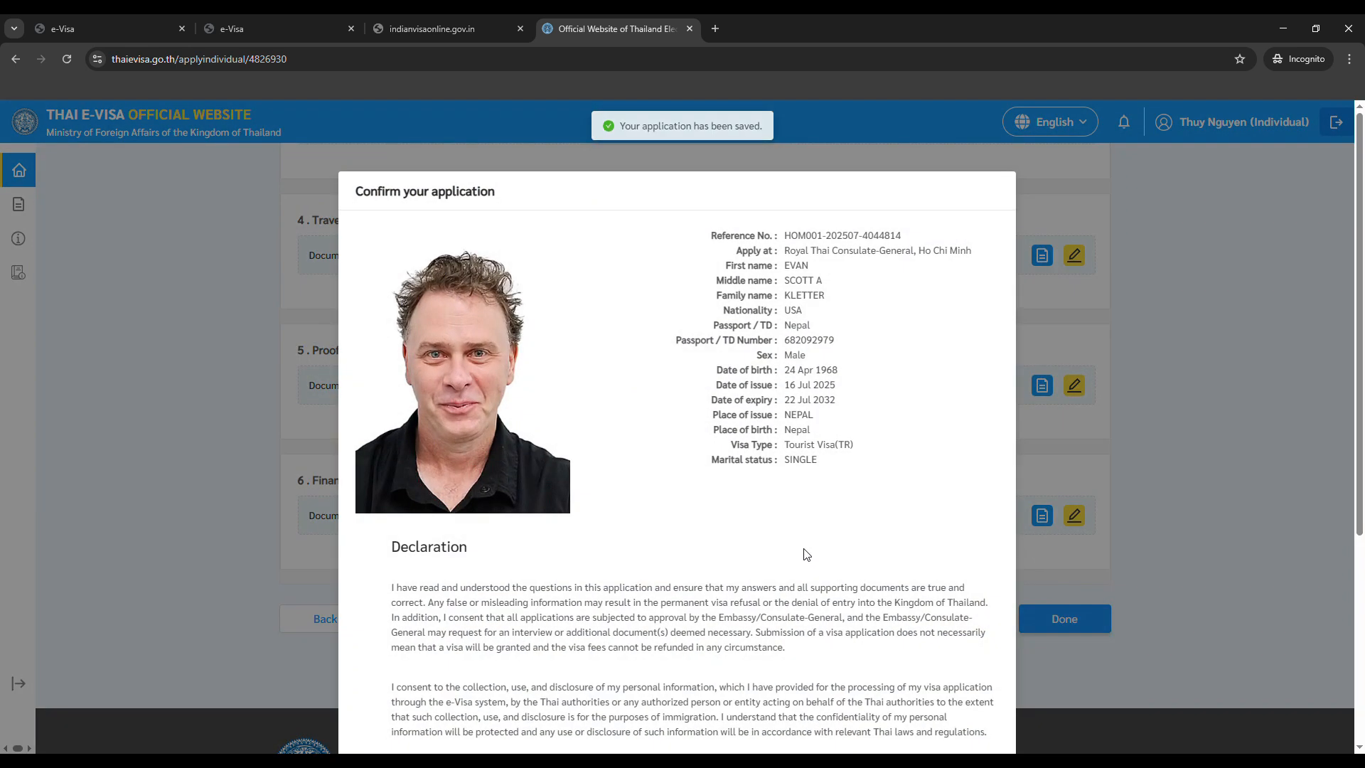
scroll(677, 427, "down", 5)
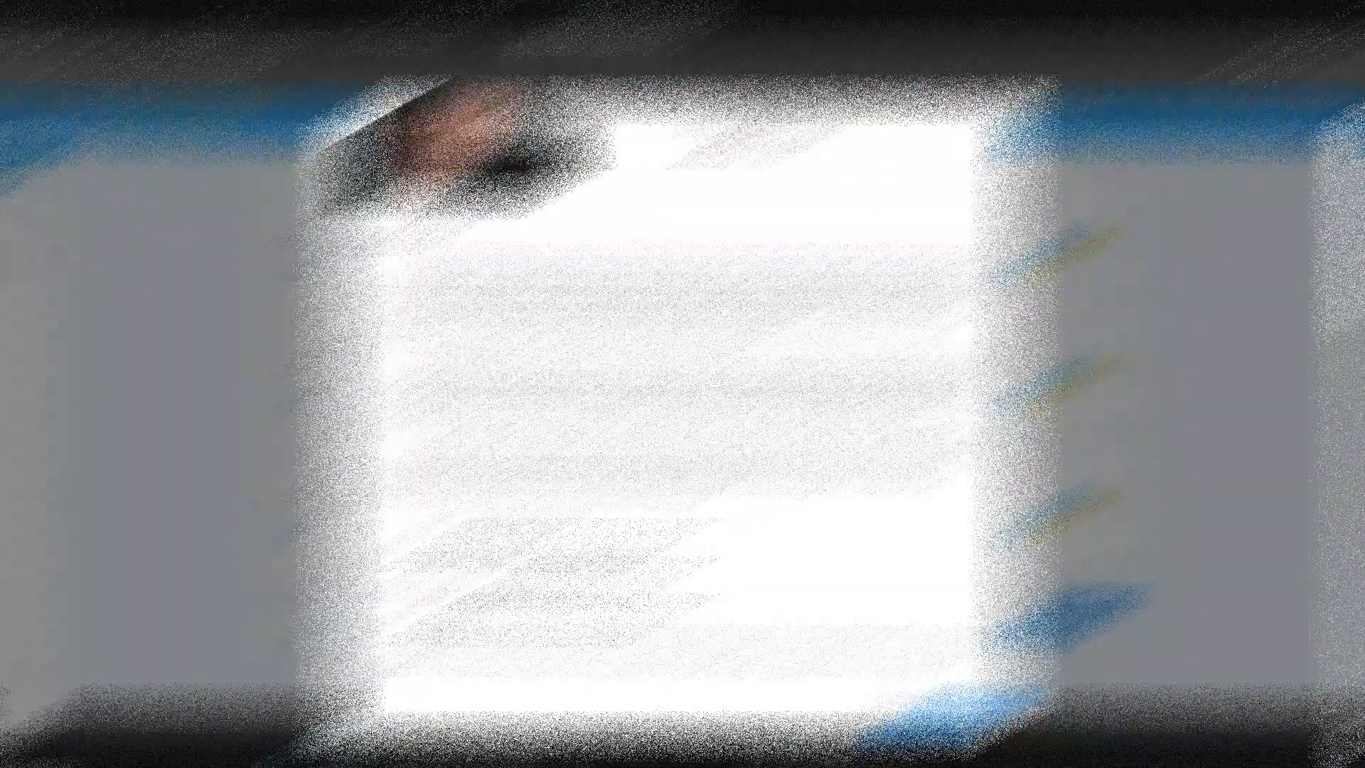
left_click(953, 717)
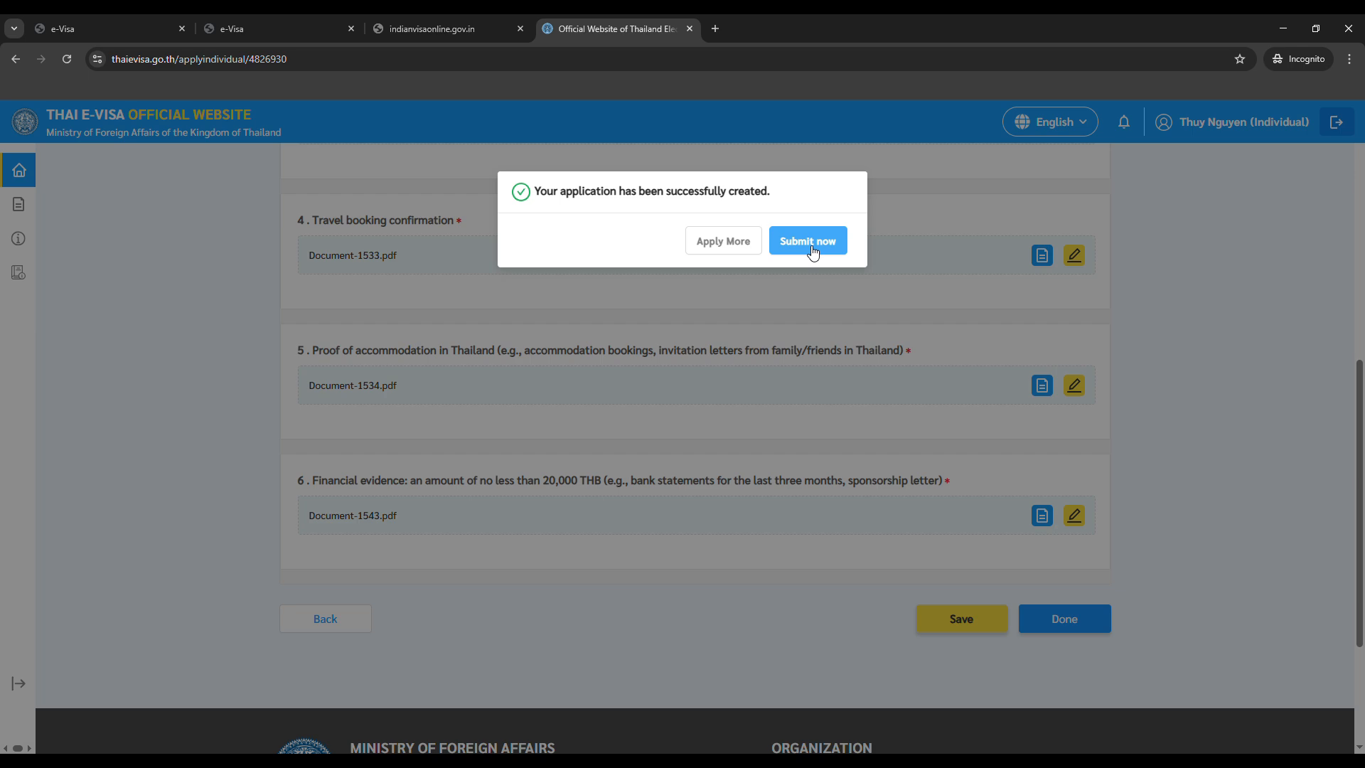
left_click(808, 241)
Step: Select the ready-to-submit Tourist Visa(TR) application, proceed to payment, and check its fee in the applications list
scroll(946, 416, "up", 4)
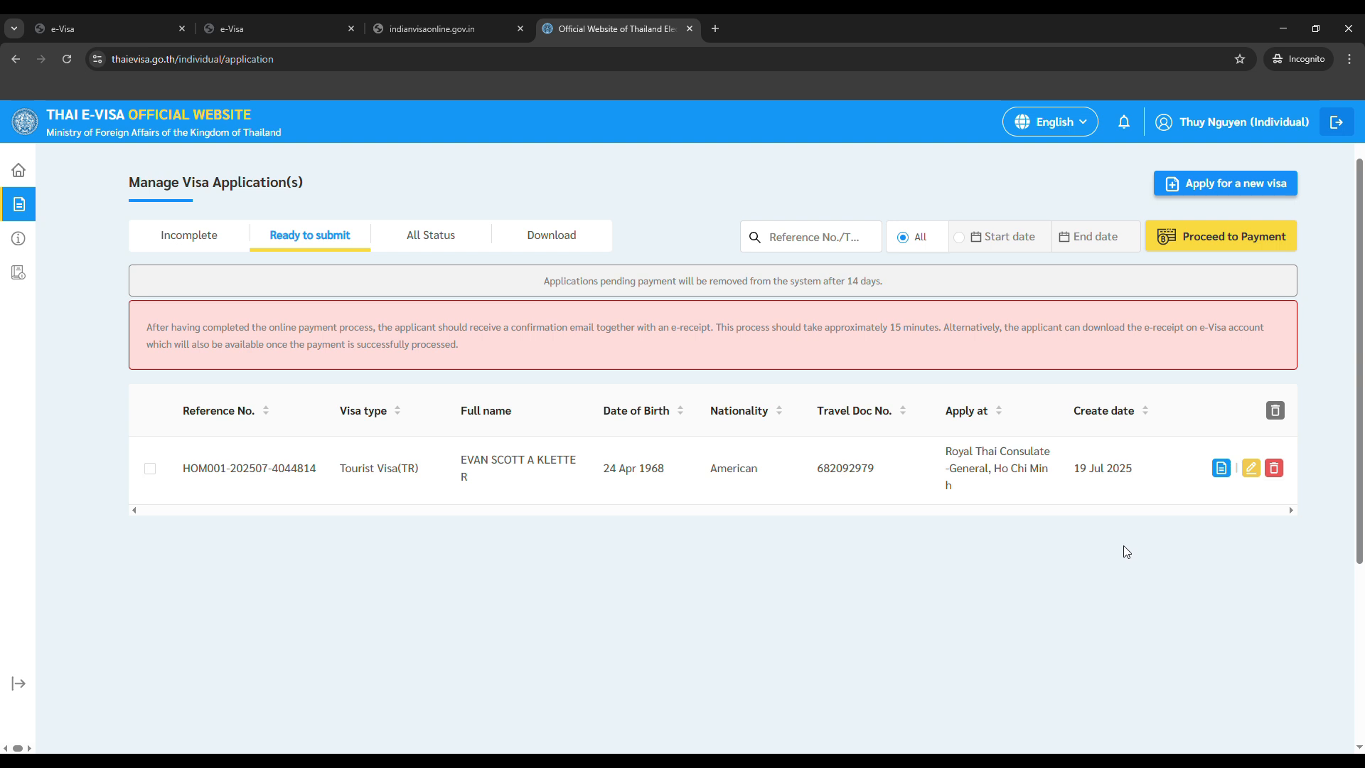
left_click(1243, 249)
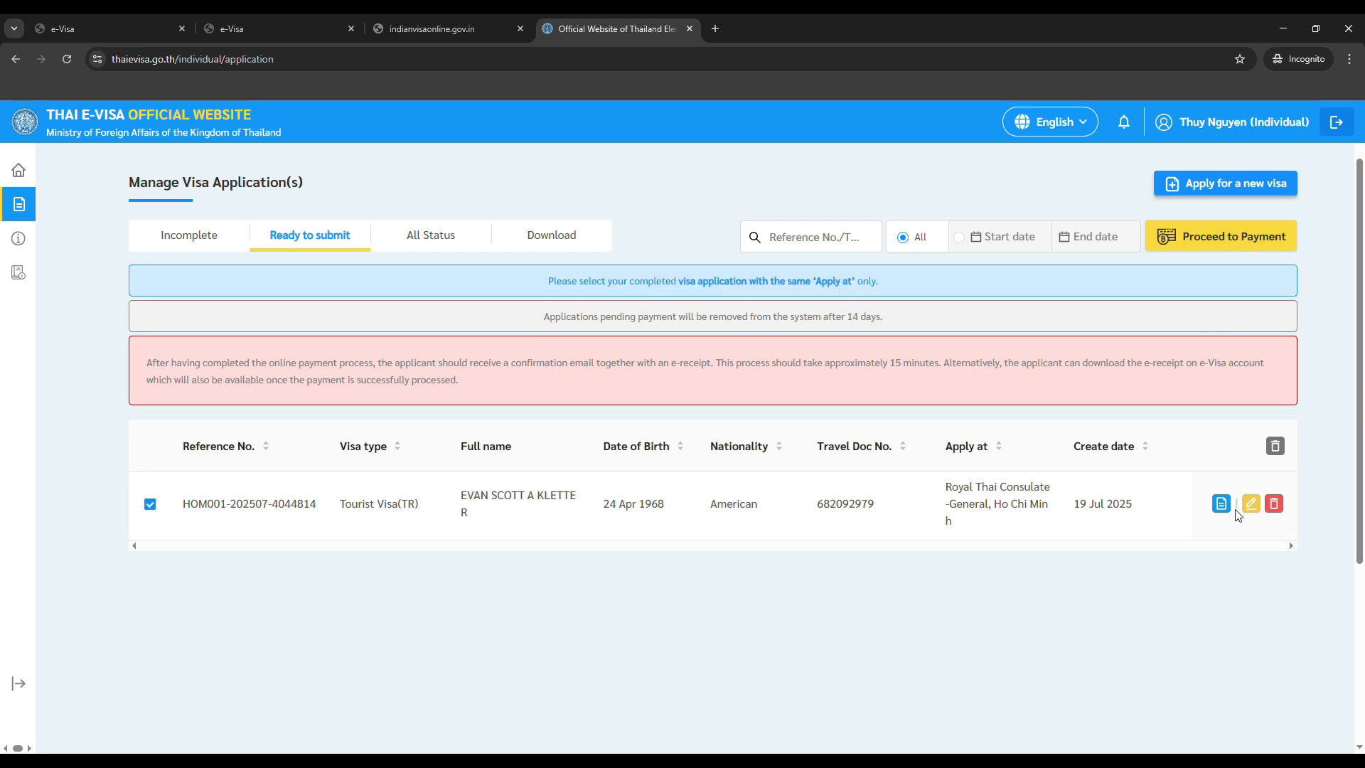
left_click(1247, 241)
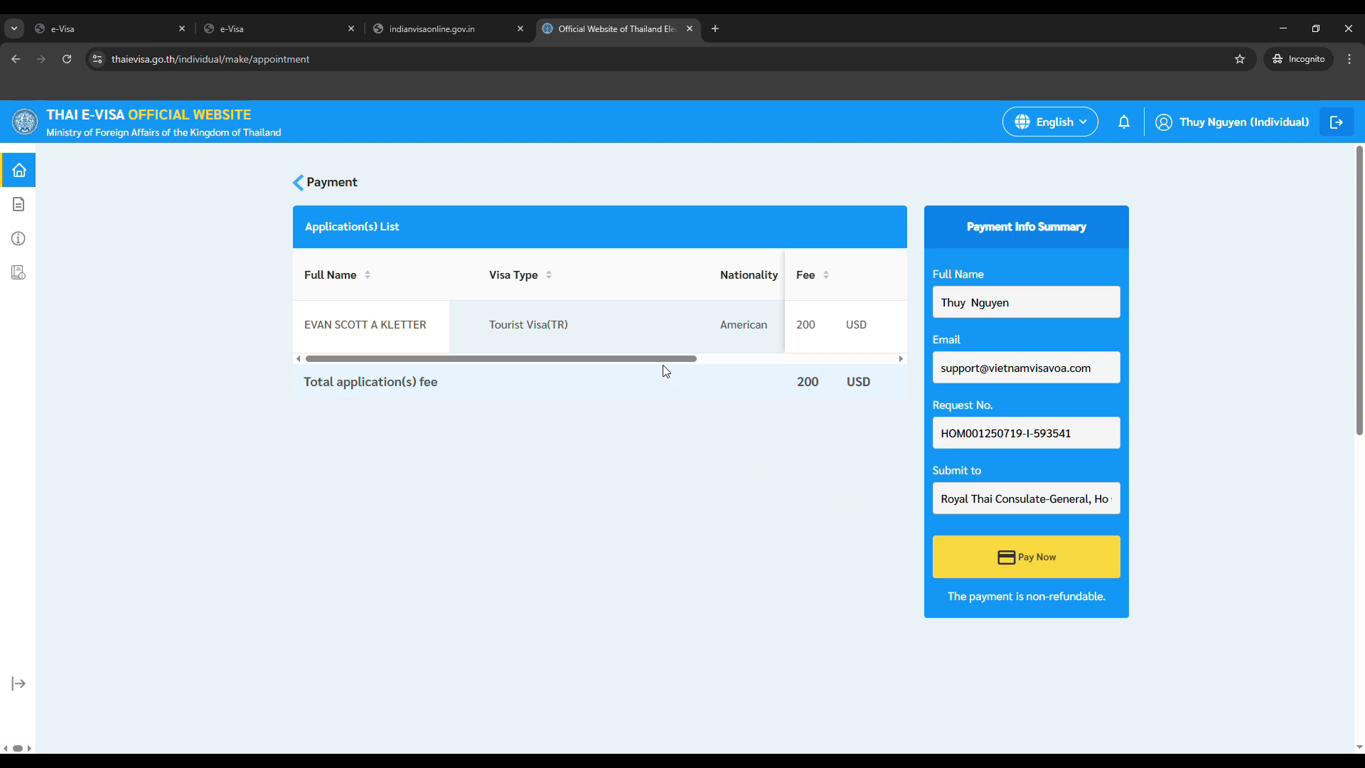
left_click_drag(668, 365, 609, 362)
mouse_move(651, 364)
left_mouse_down()
mouse_move(843, 364)
mouse_move(637, 365)
left_mouse_up()
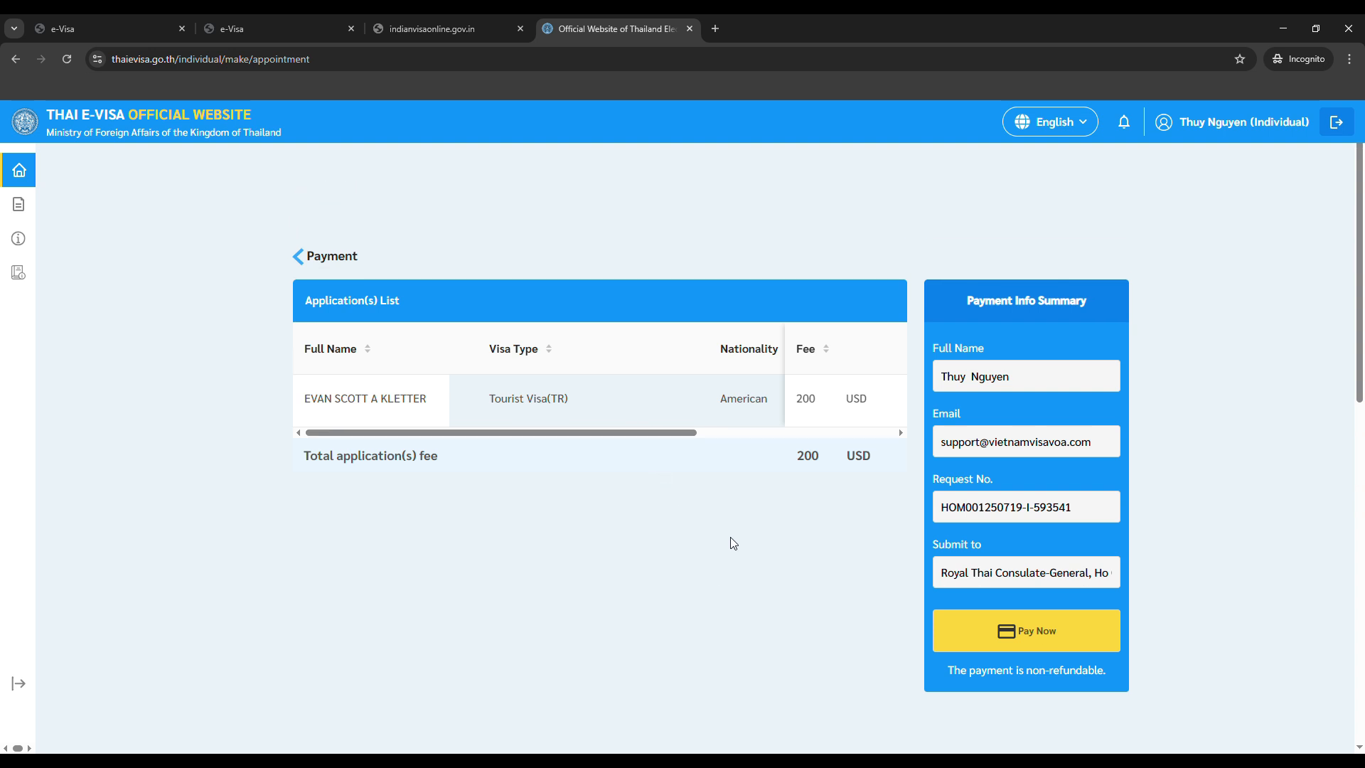
Step: Review the Tourist Visa(TR) payment page, including the total fee and the payment info summary
scroll(732, 543, "down", 1)
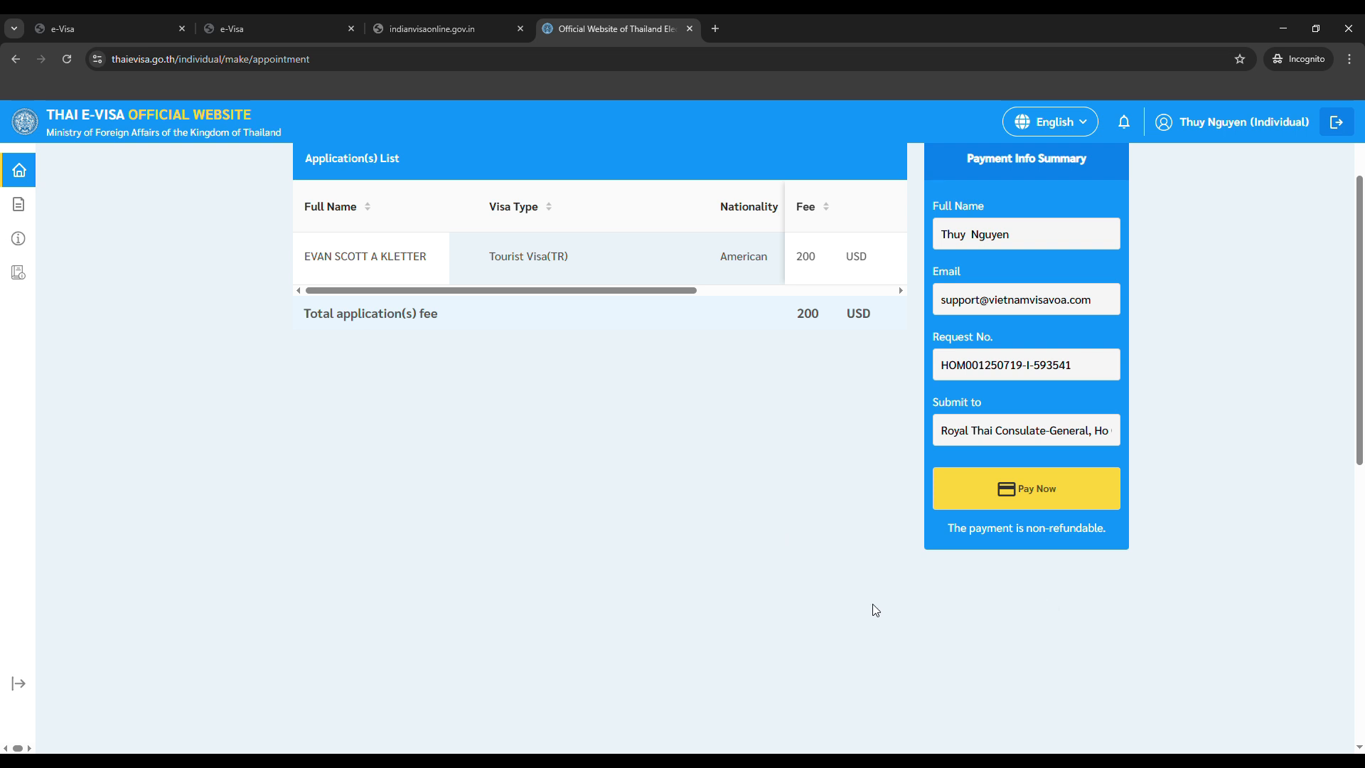
scroll(816, 448, "up", 1)
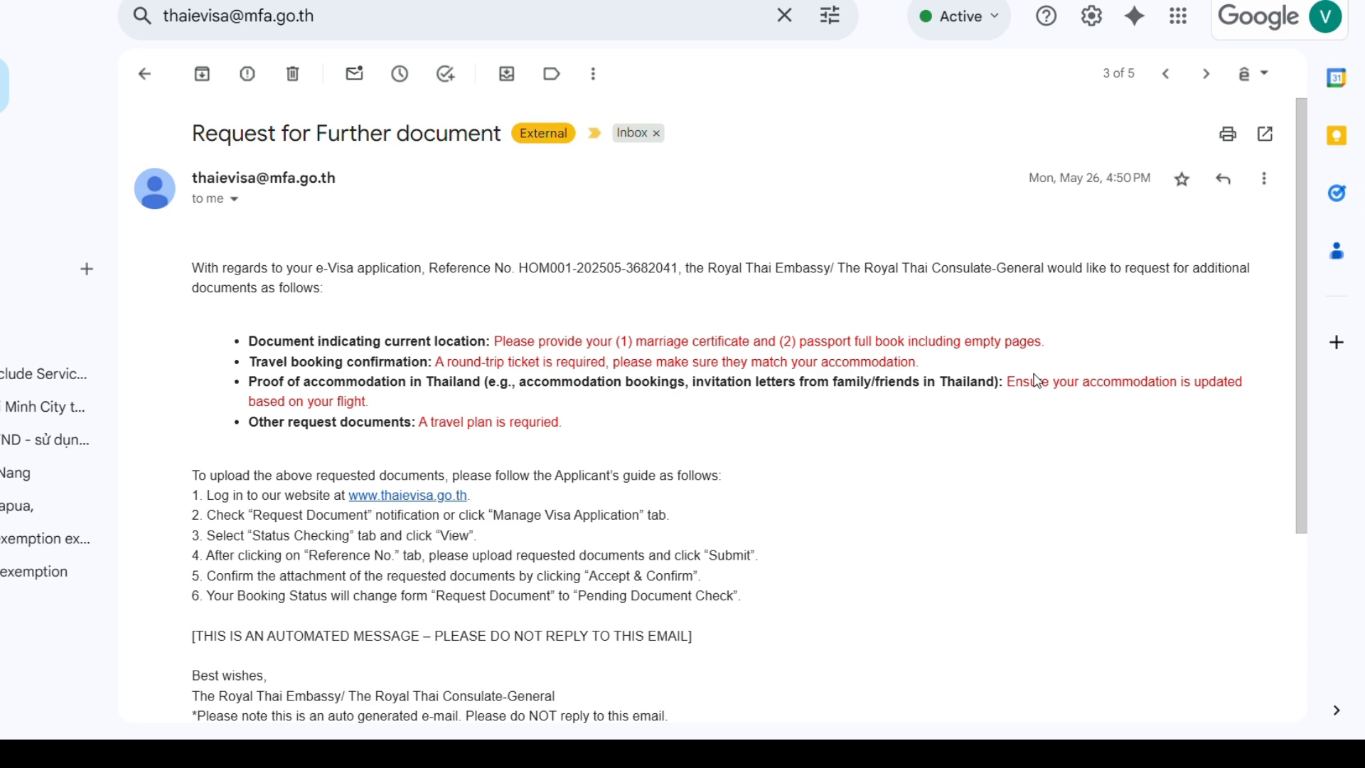
Step: In Gmail, read the Request for Further document email, covering the requested documents and the upload instructions
scroll(806, 391, "down", 4)
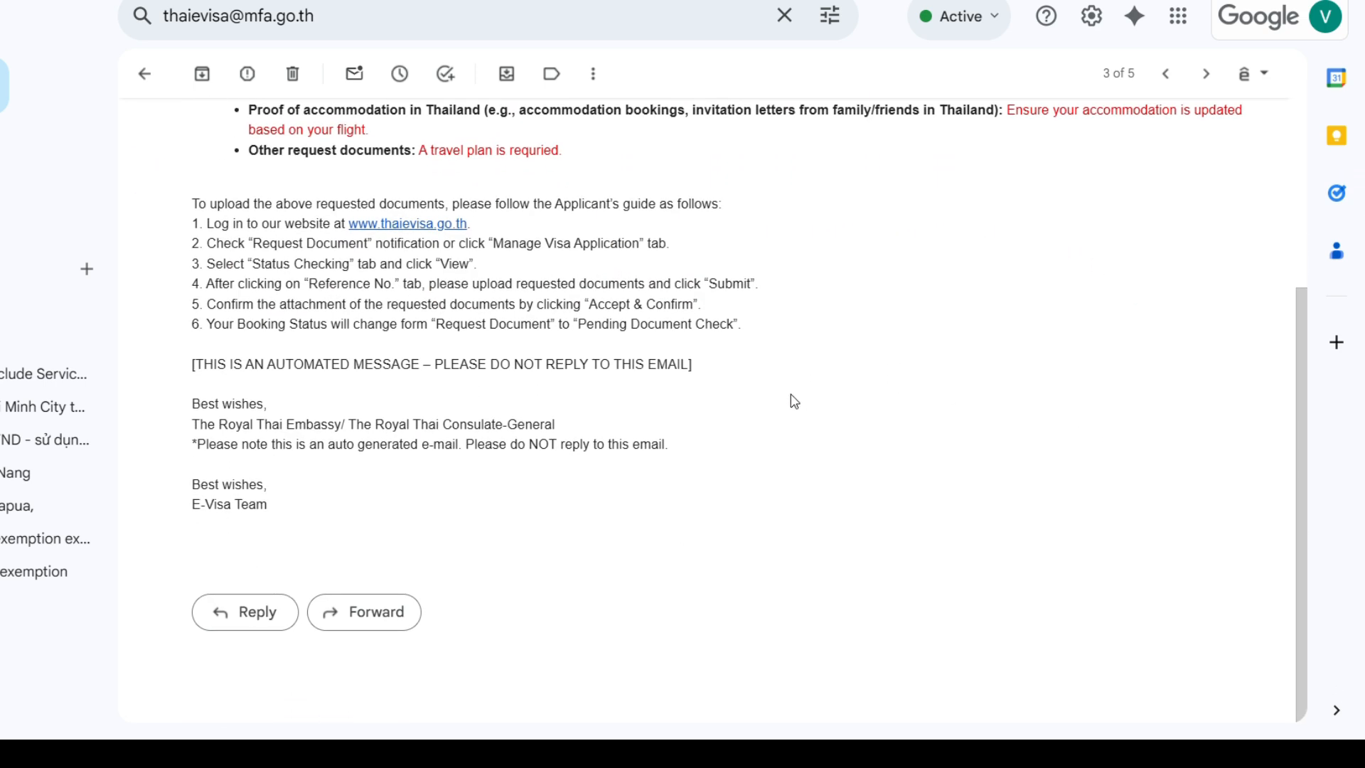
scroll(789, 399, "up", 2)
scroll(821, 422, "up", 2)
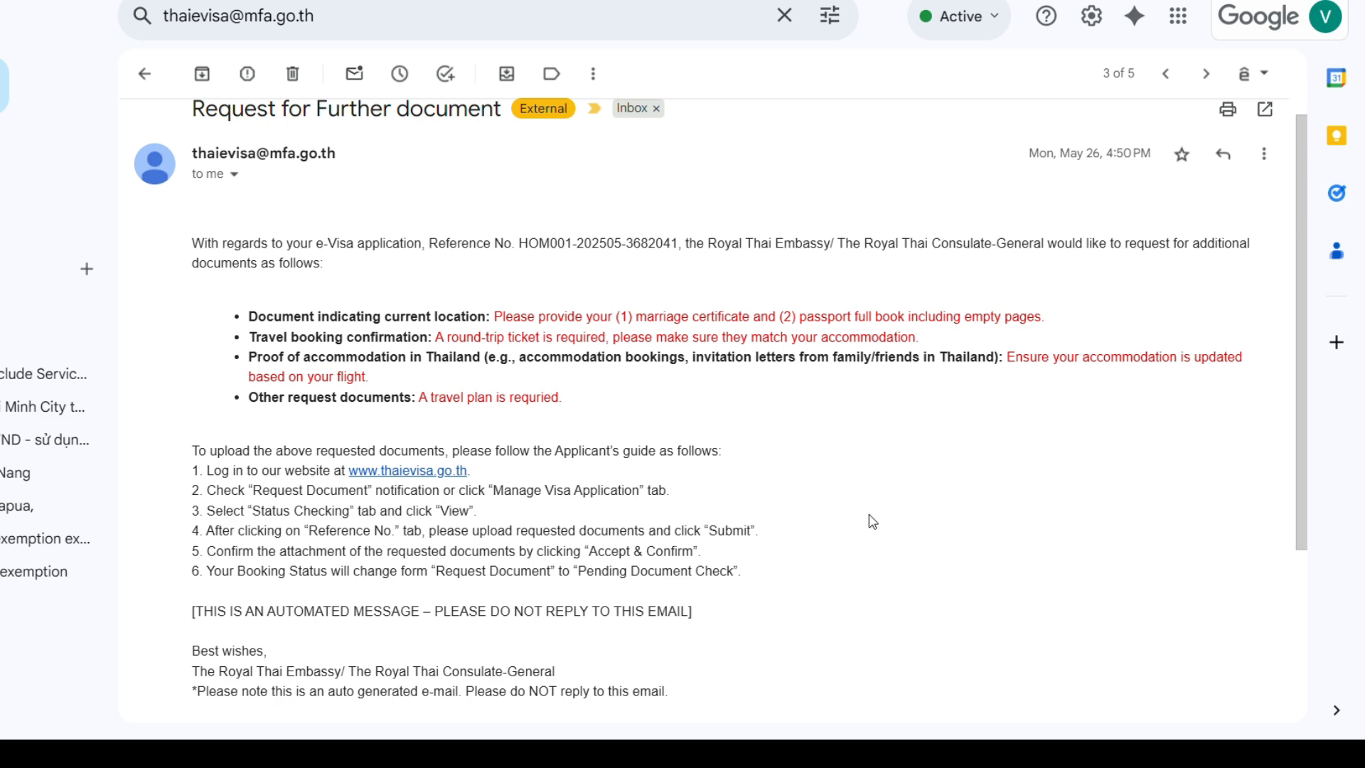
scroll(868, 514, "down", 3)
scroll(837, 446, "up", 4)
Step: Search the mailbox for messages from the Thai e-Visa sender's address and open the e-Visa application Status email
left_click(452, 20)
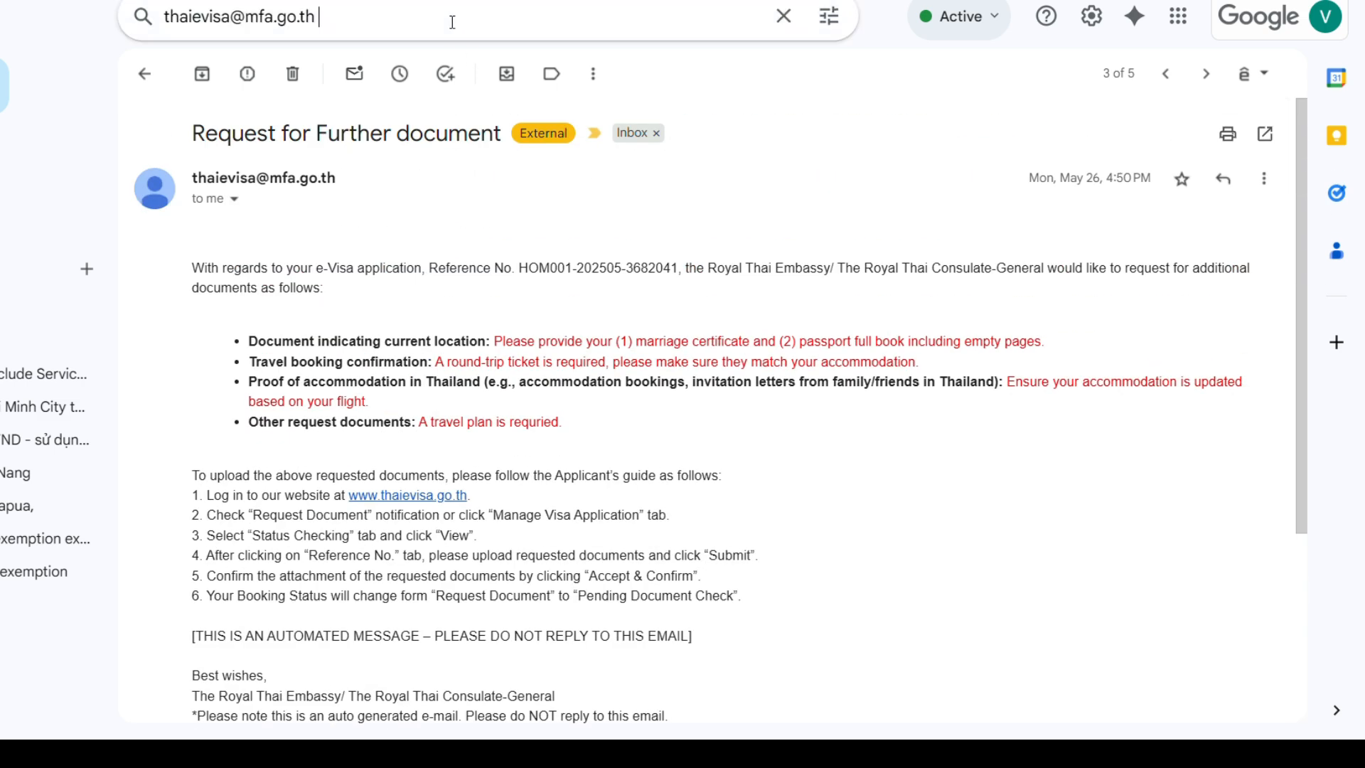
key("Return")
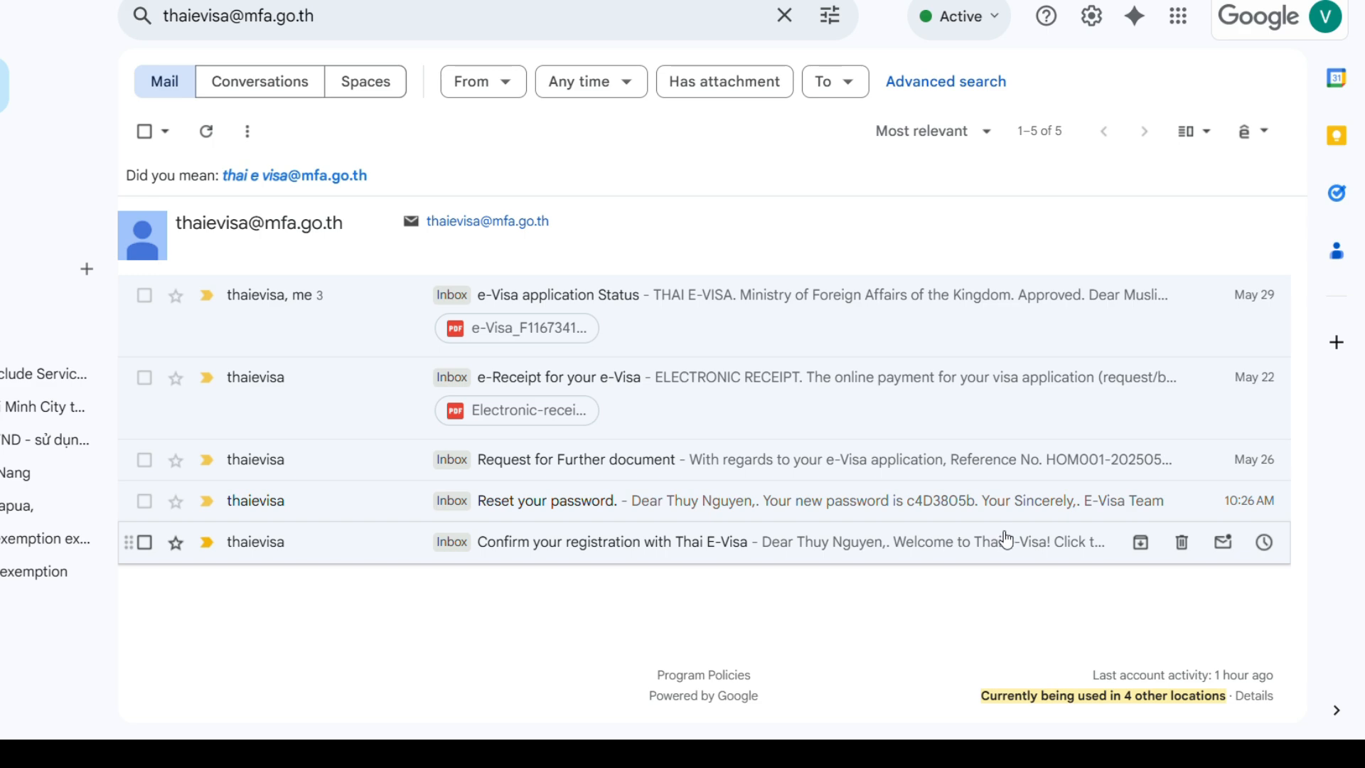
left_click(795, 296)
left_click(658, 189)
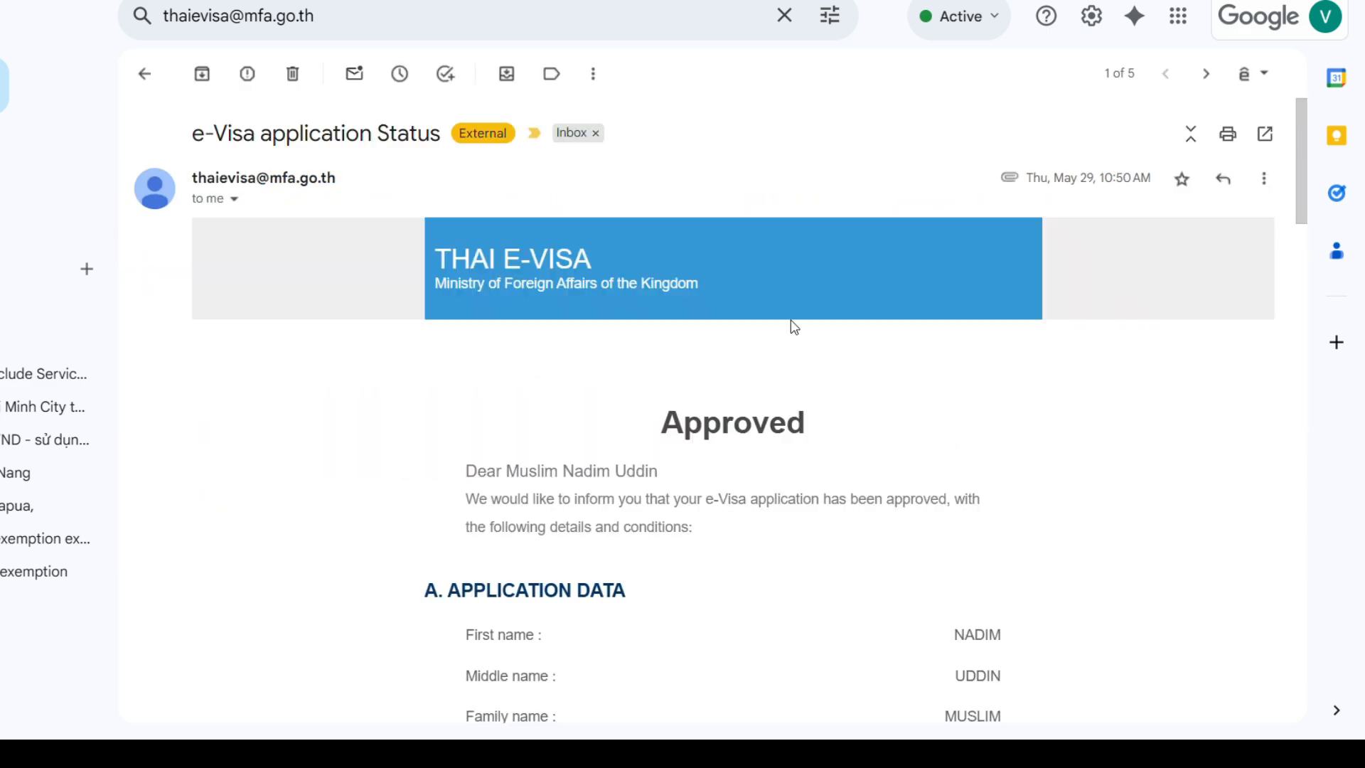
Step: Read the status email's application data, visa data and information notes, down to its PDF attachment
scroll(817, 487, "down", 4)
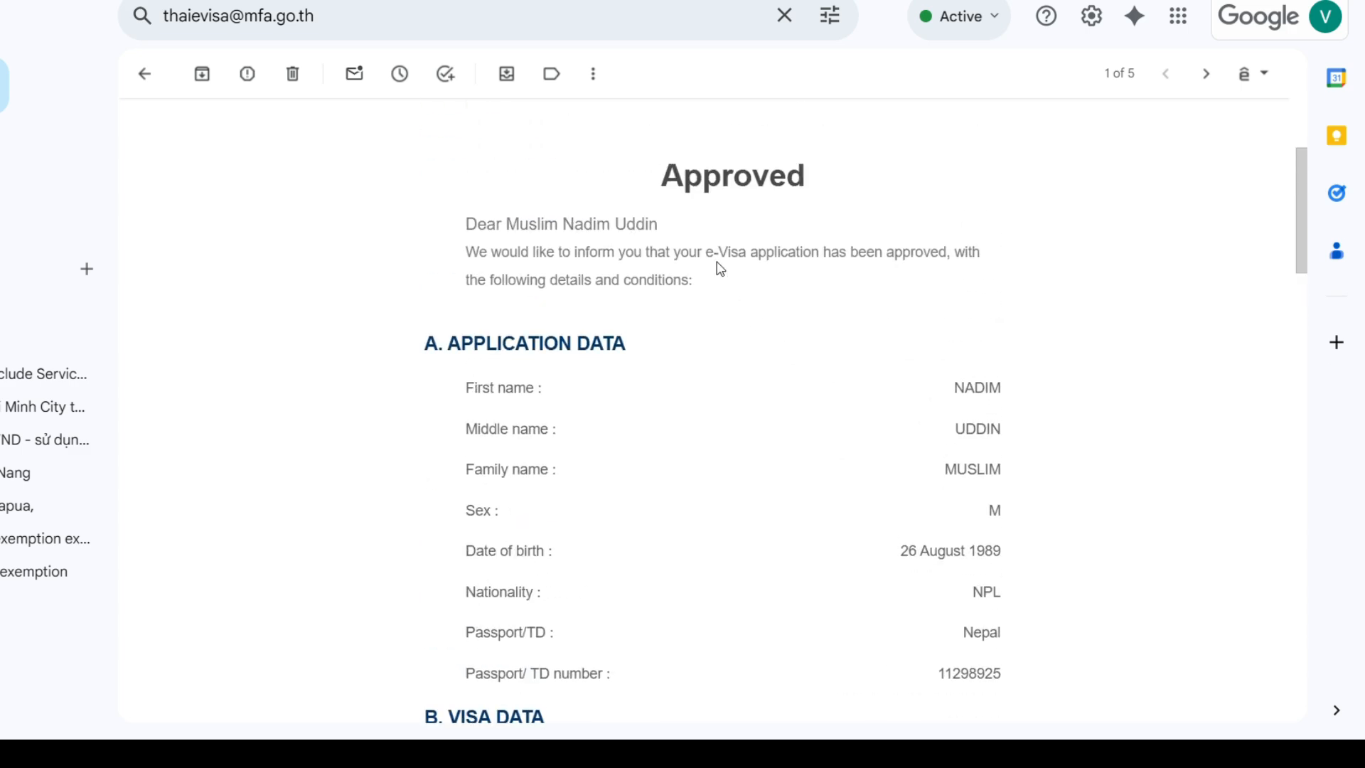
scroll(889, 440, "down", 7)
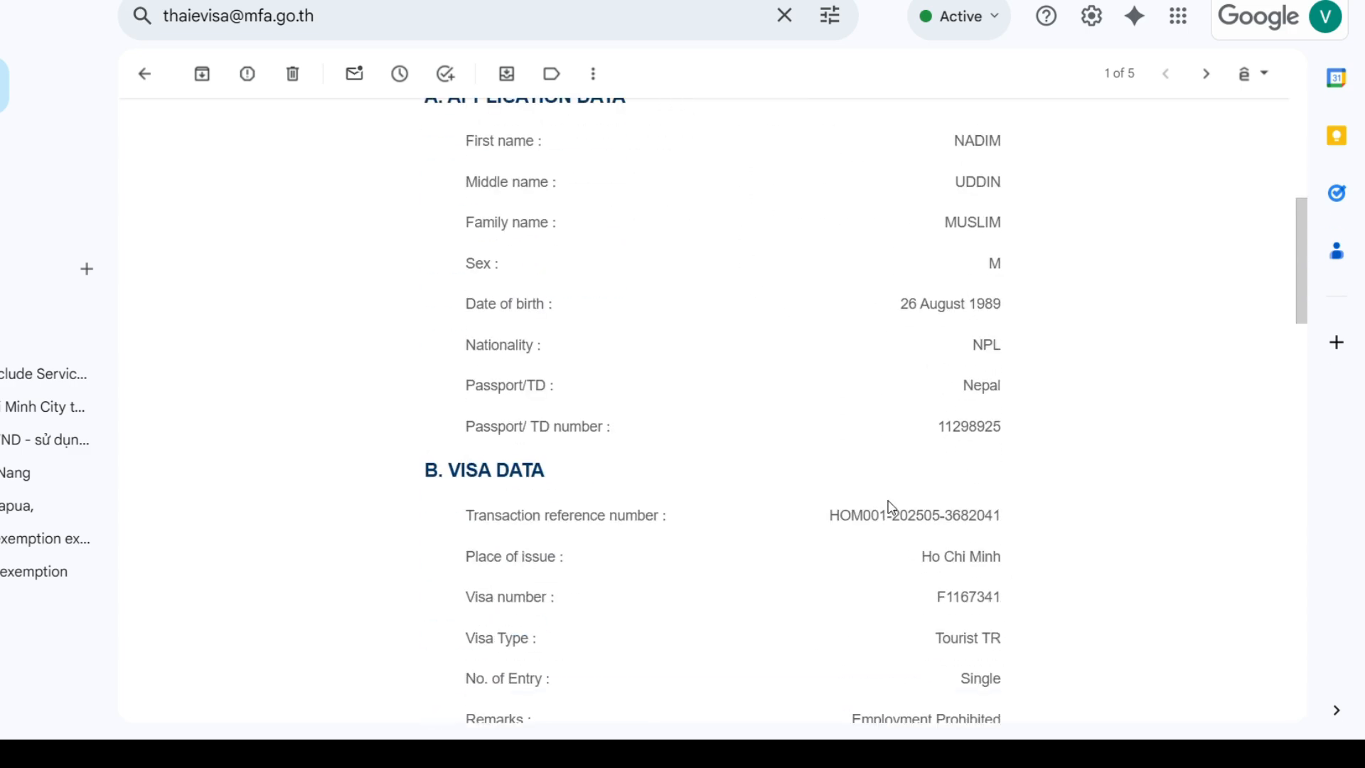
scroll(920, 525, "down", 3)
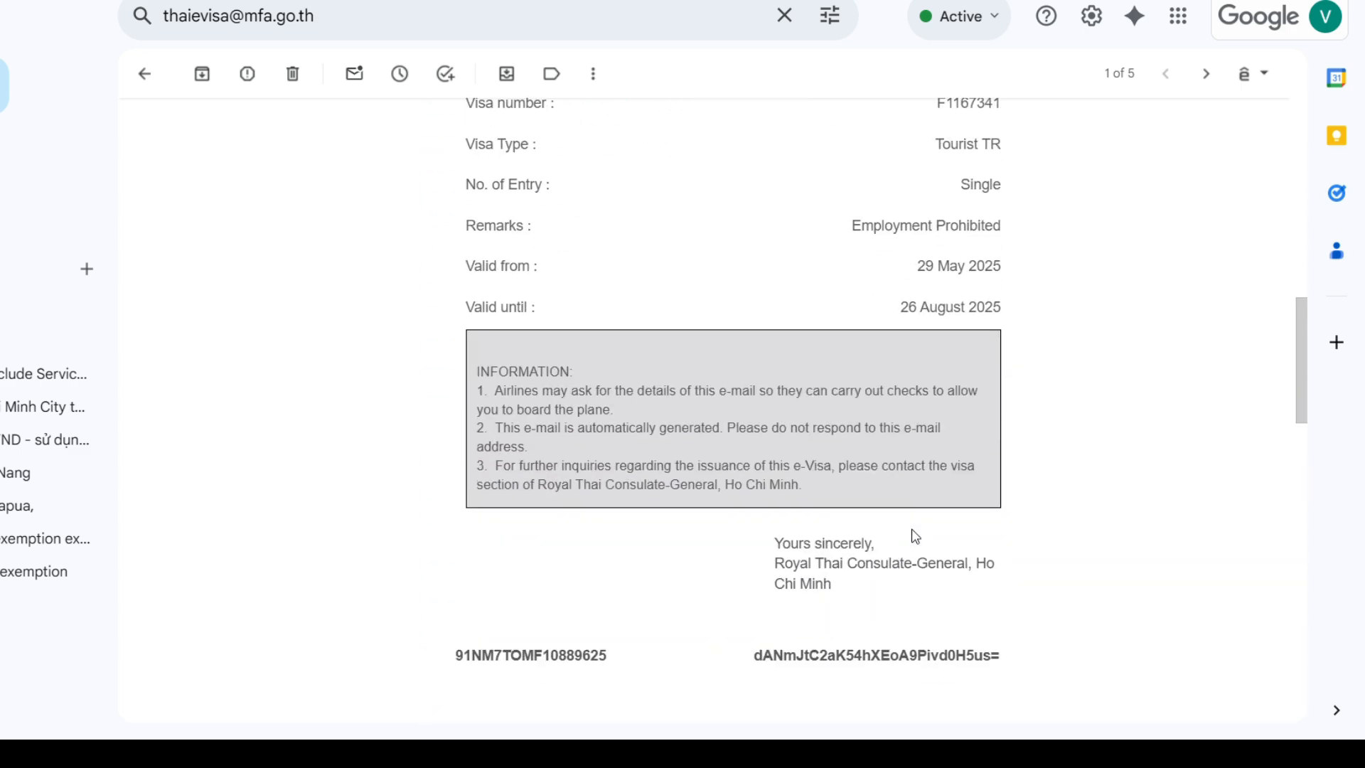
scroll(915, 538, "down", 8)
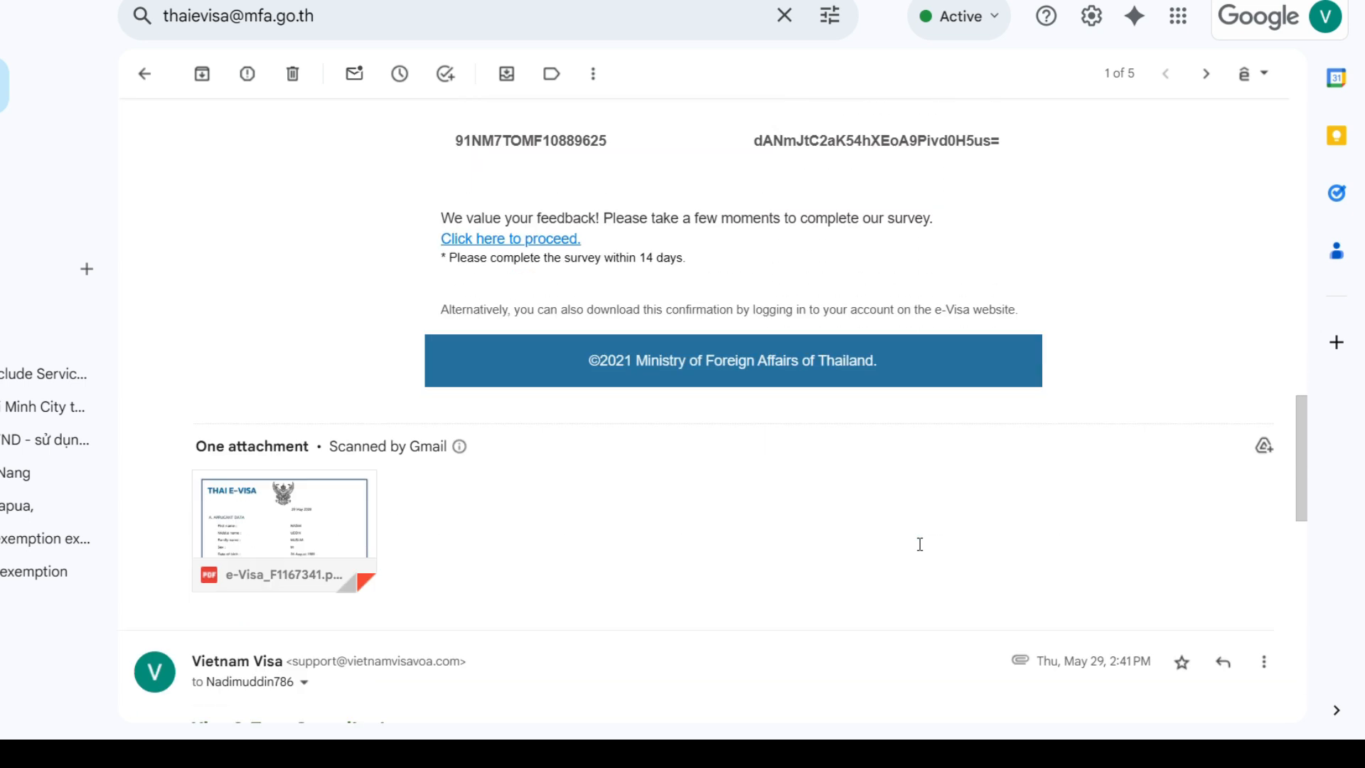
Step: Open the attached e-Visa PDF and examine the whole document from its heading to the end of the page
left_click(335, 457)
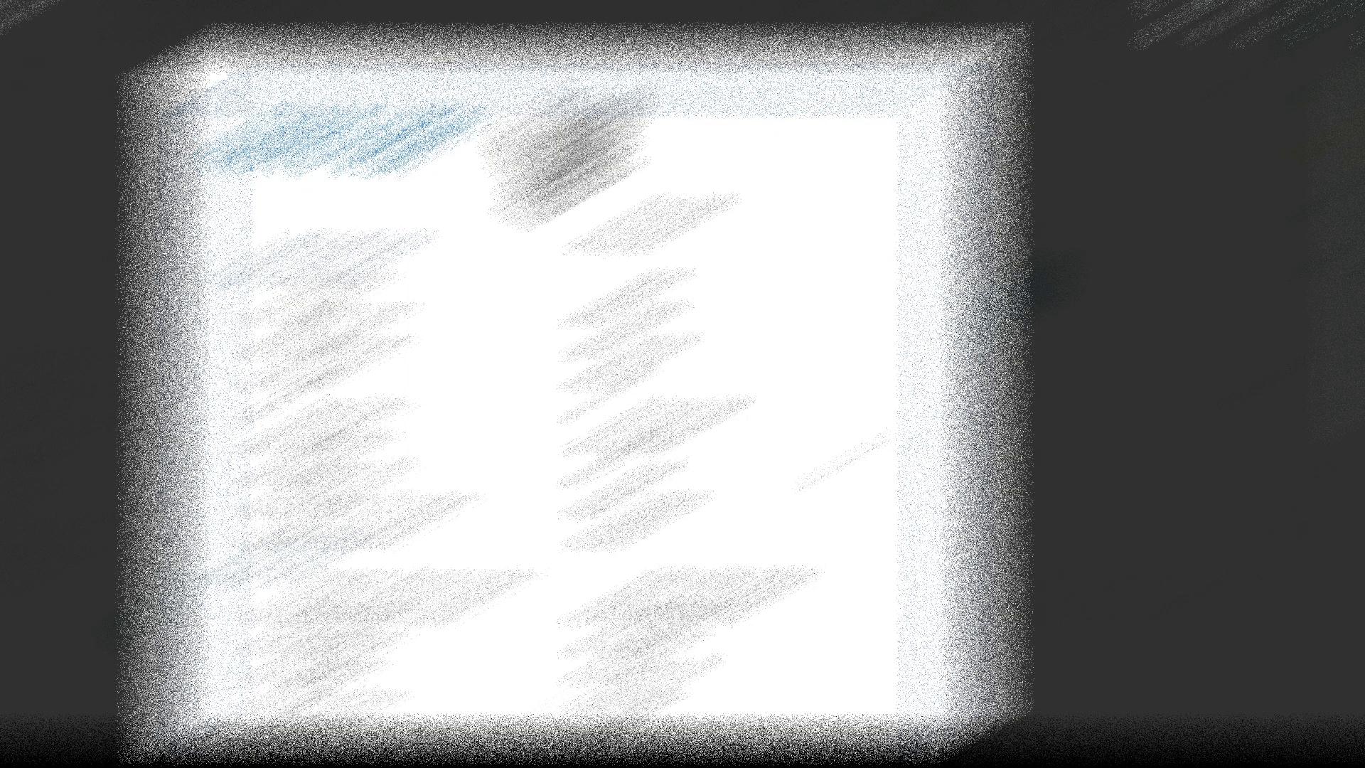
scroll(574, 398, "down", 6)
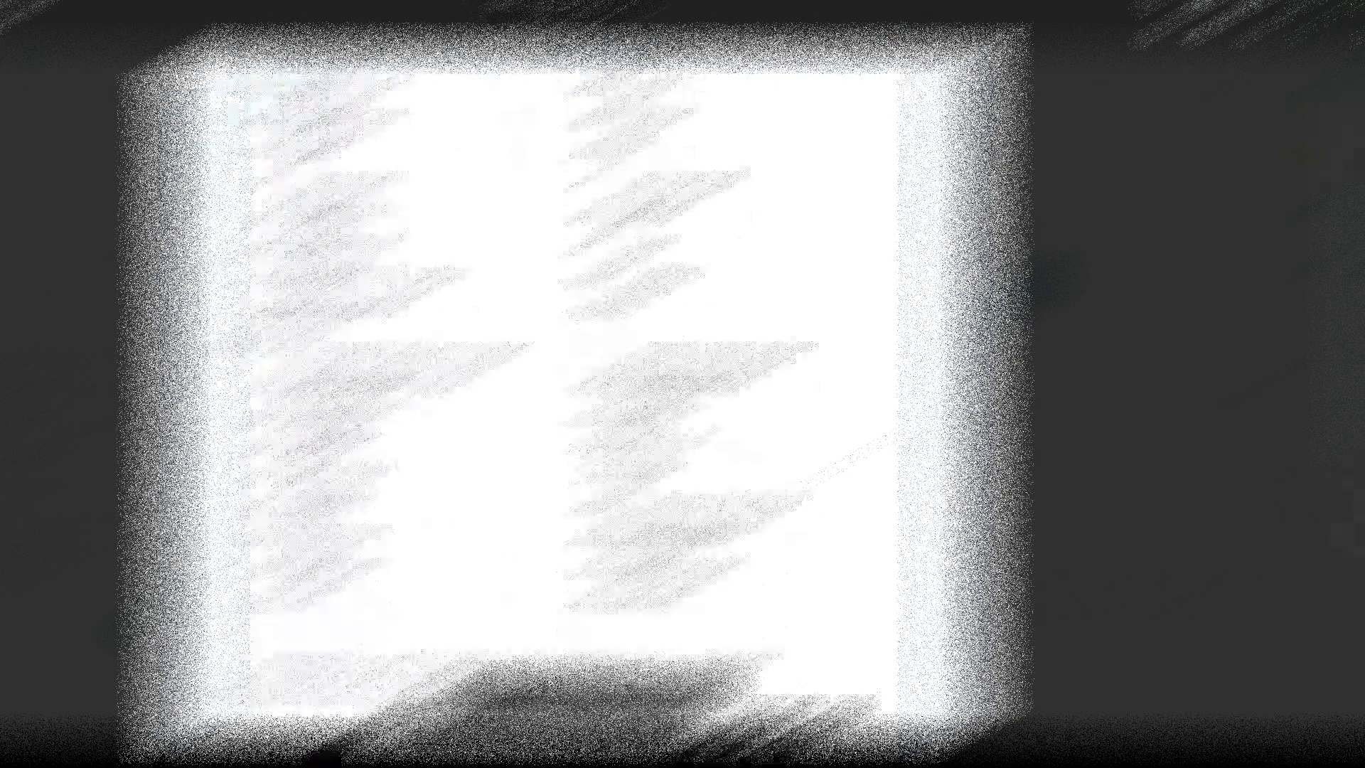
scroll(574, 398, "up", 4)
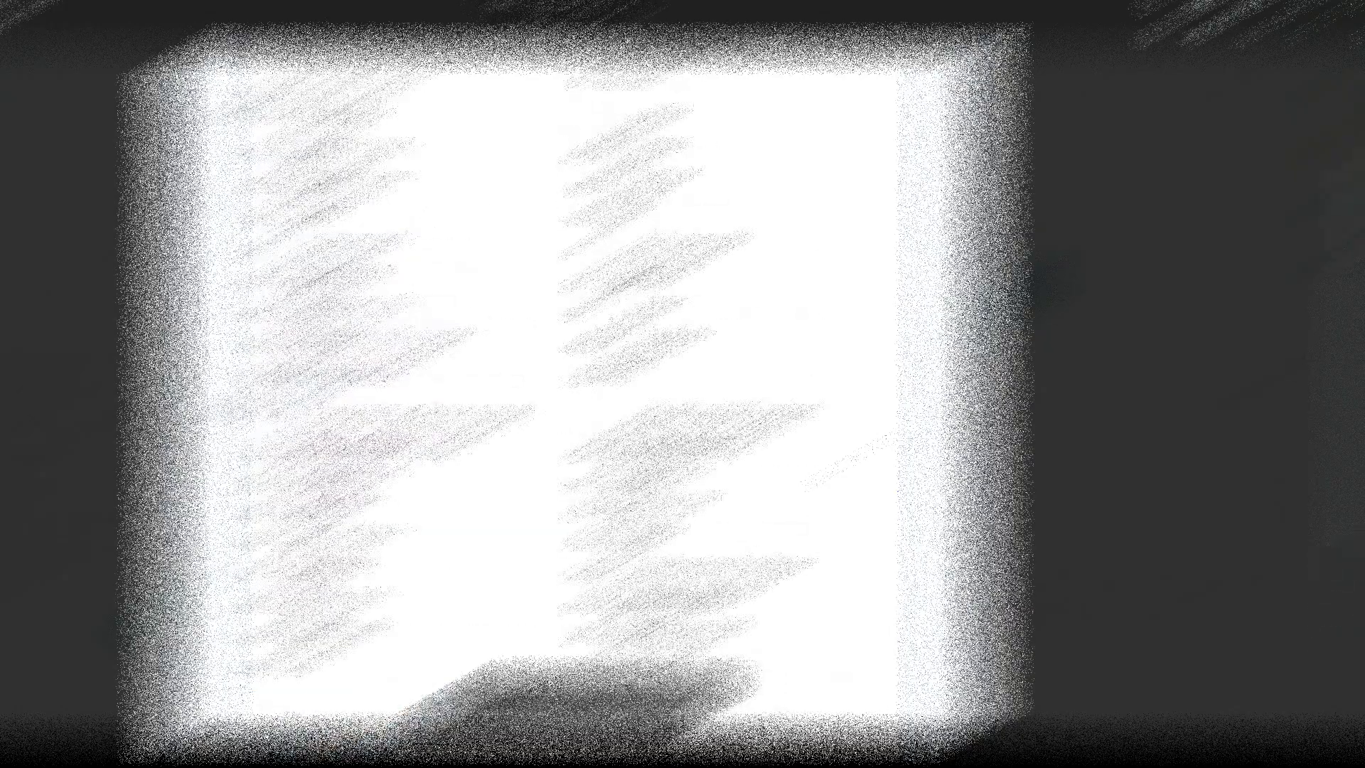
scroll(575, 398, "down", 2)
scroll(574, 398, "up", 4)
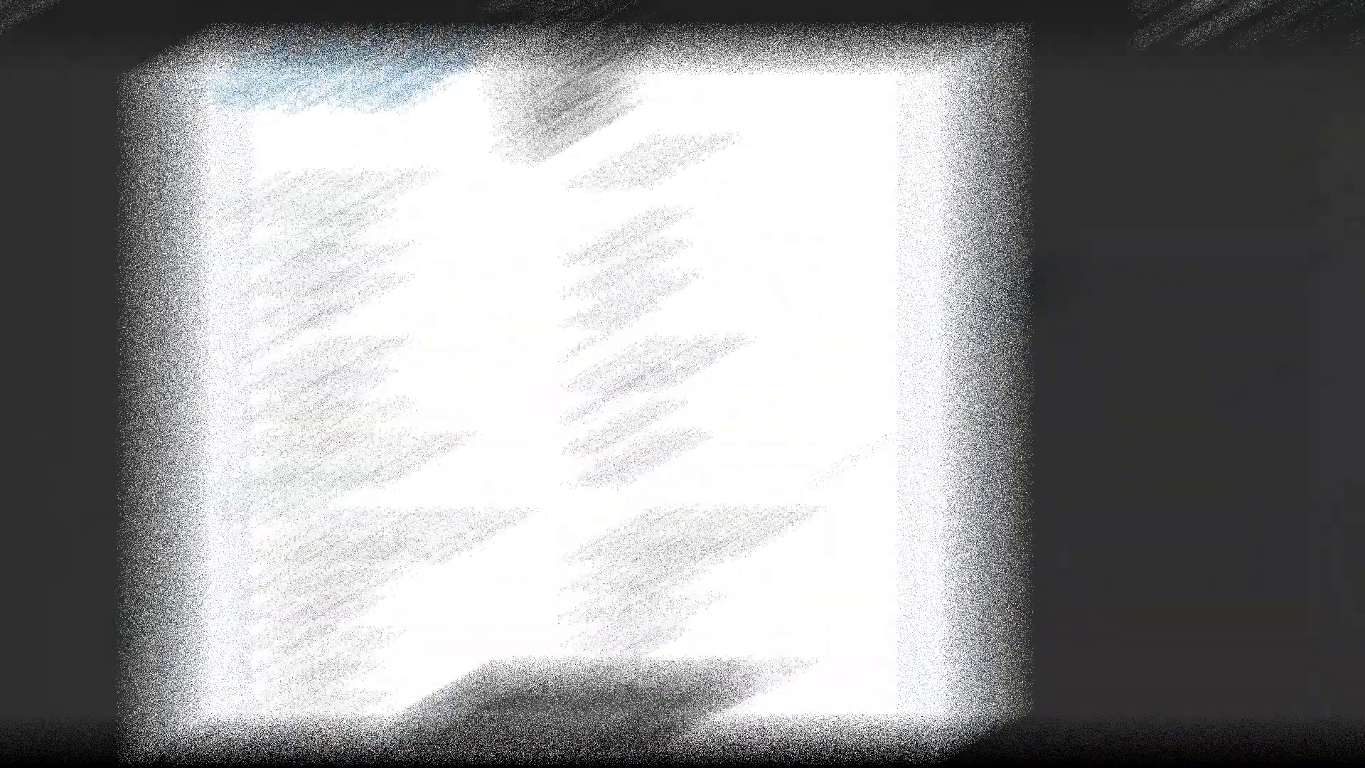
scroll(574, 398, "down", 5)
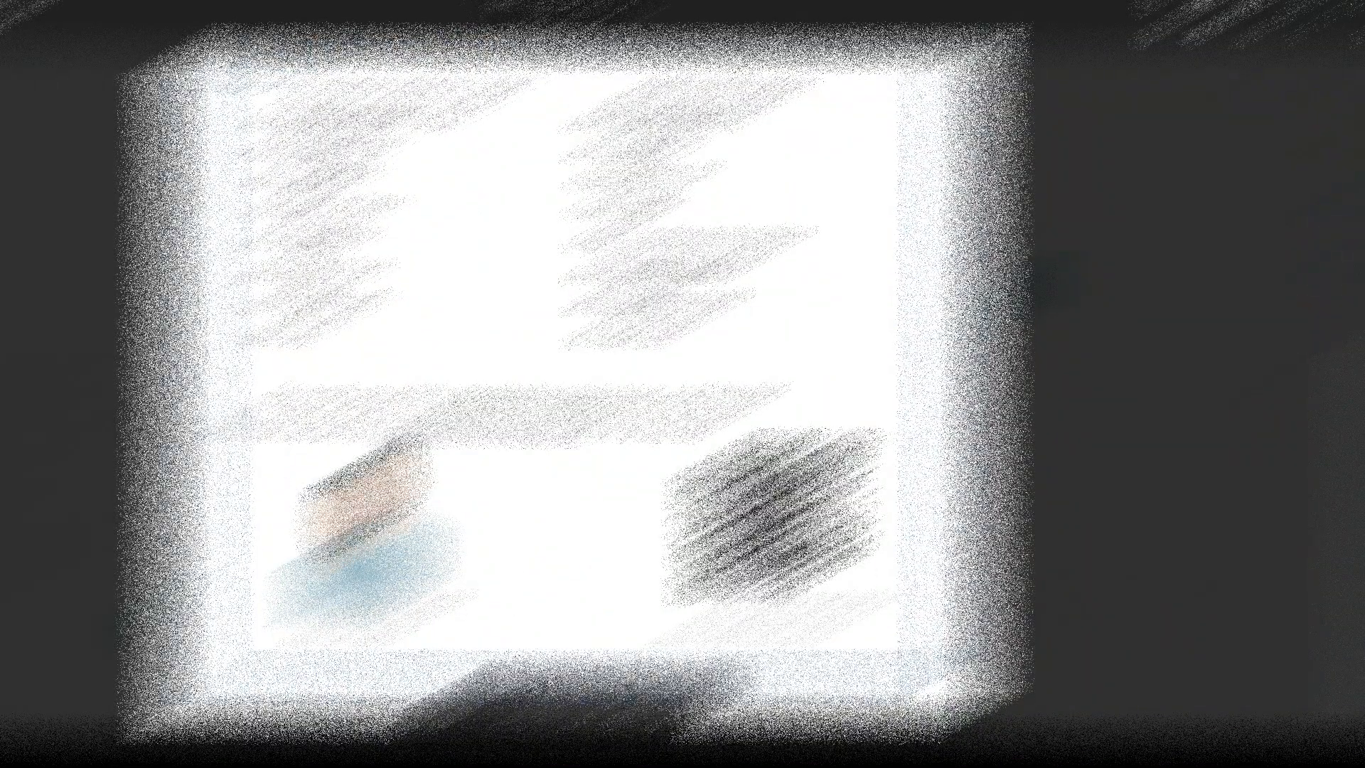